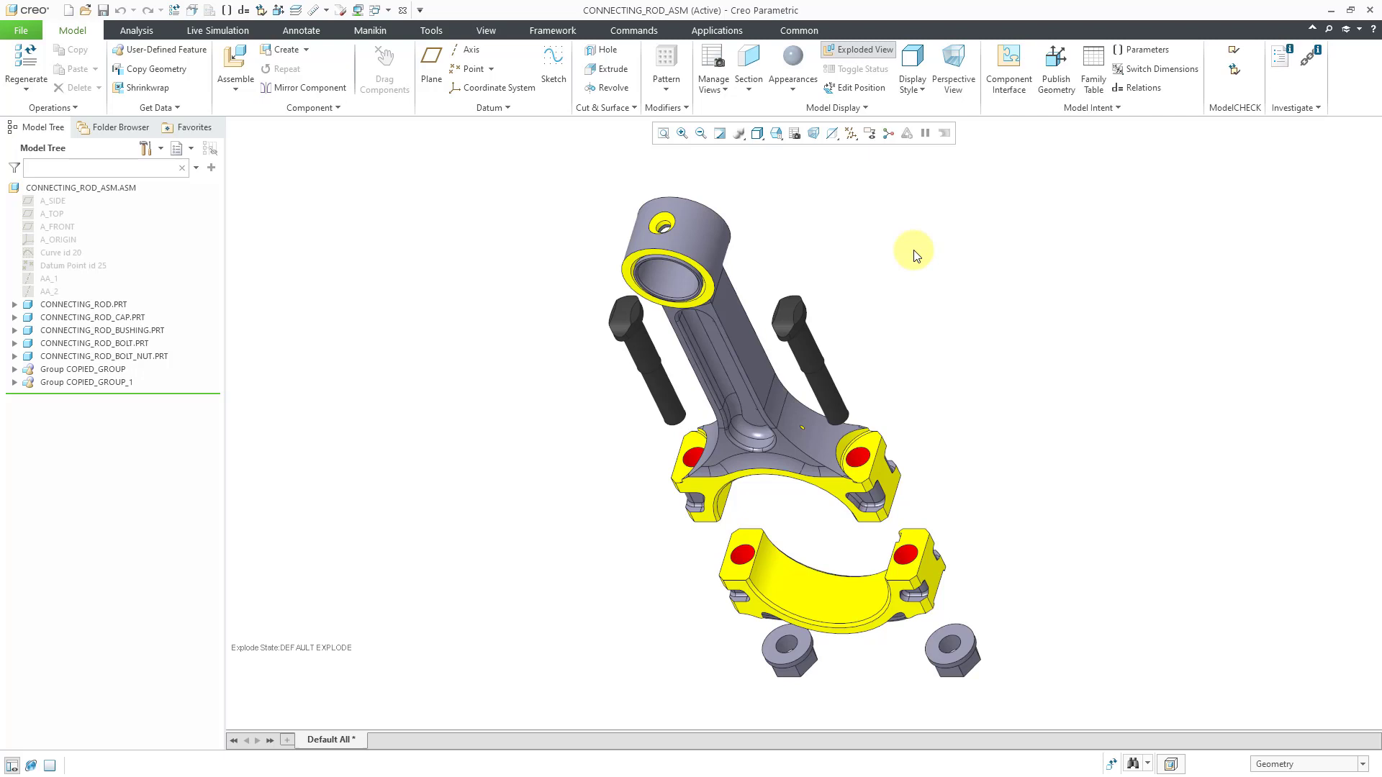
Step: Turn off the exploded view of CONNECTING_ROD_ASM and zoom in on the assembled connecting rod
left_click(867, 49)
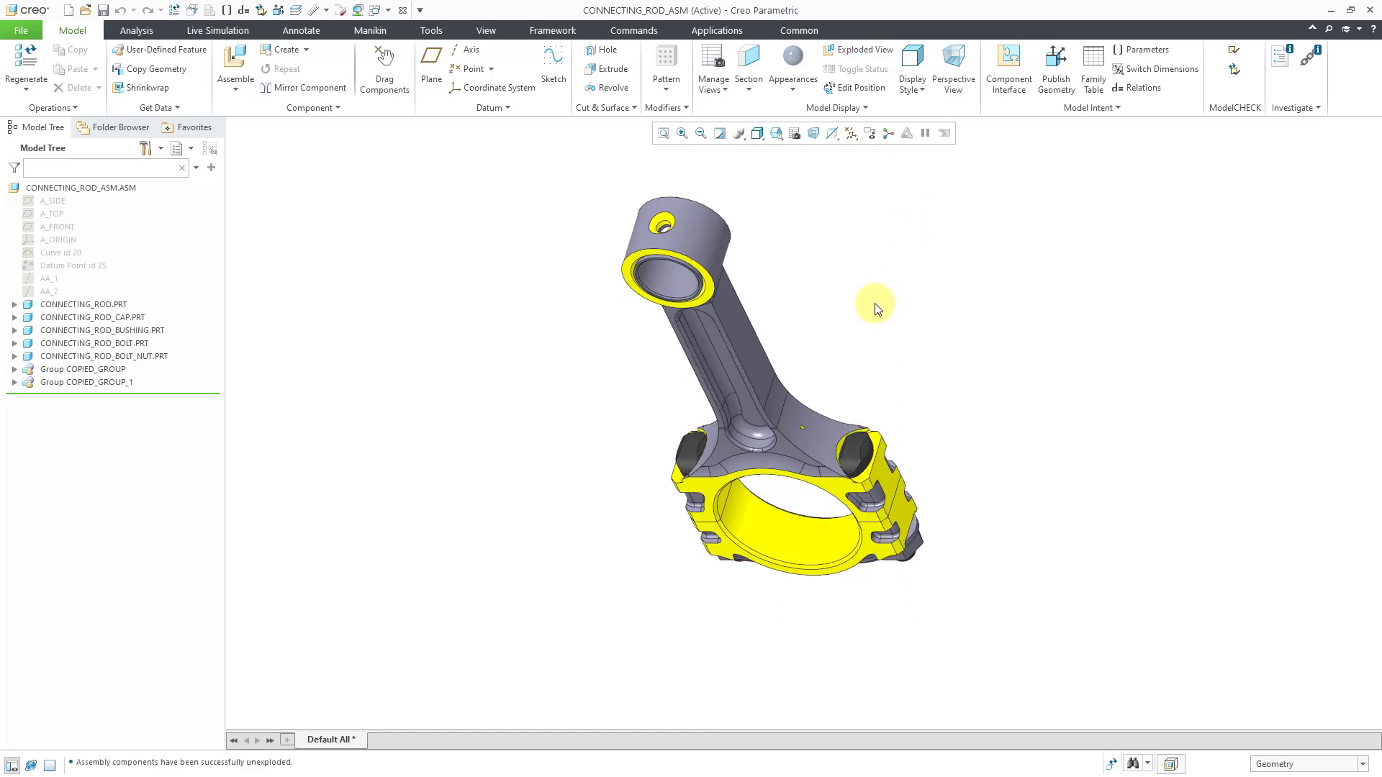
middle_click_drag(726, 409, 715, 485, "ctrl")
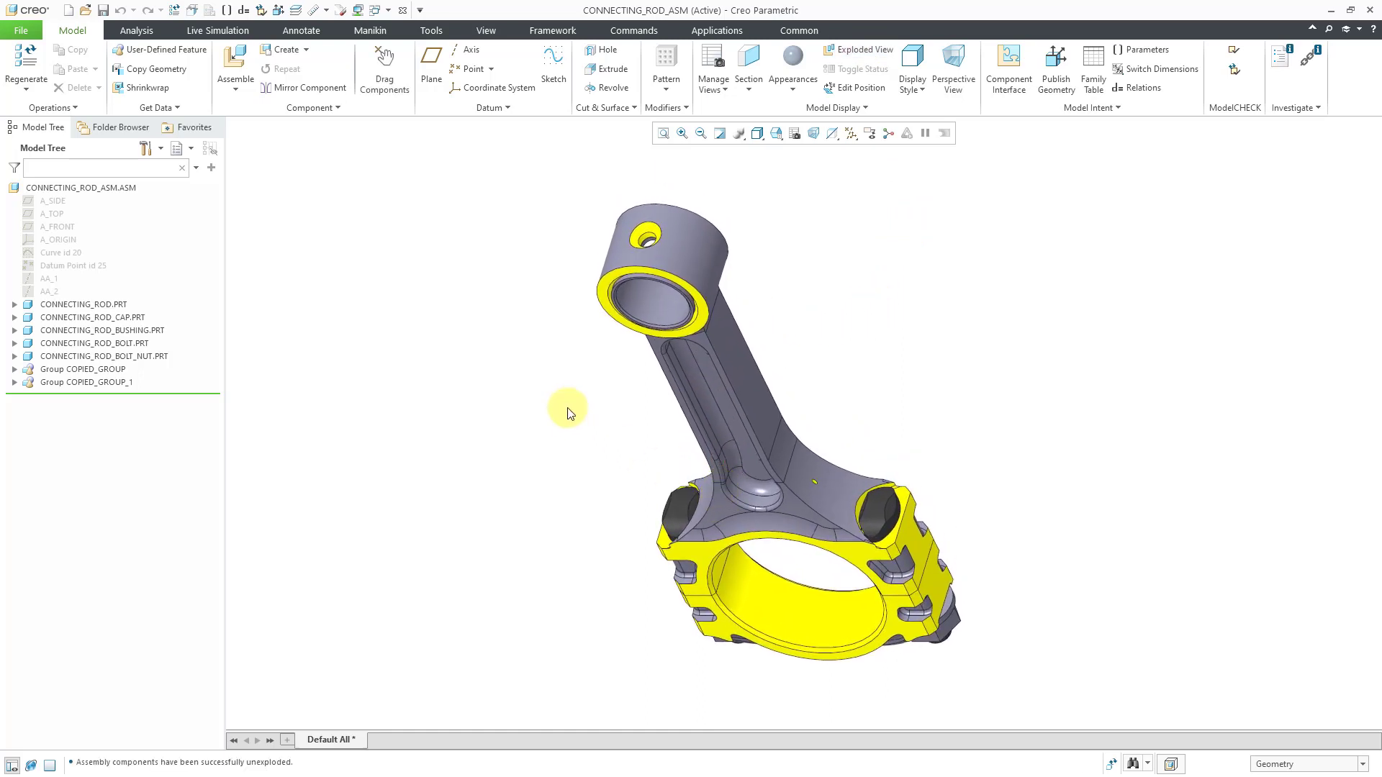
Step: In Live Simulation, add a Fixed1 constraint on both big-end bore surfaces of StructureStudy 1
left_click(218, 30)
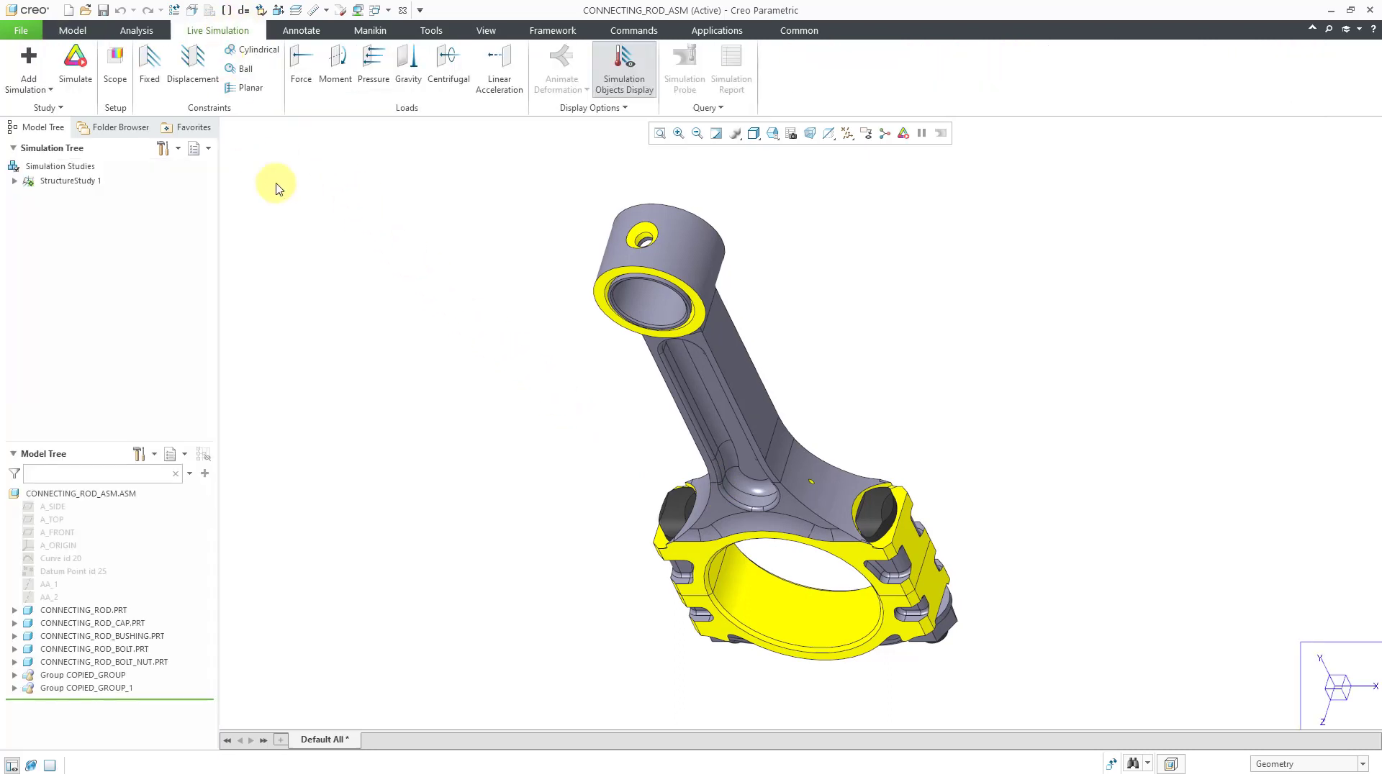
left_click(15, 180)
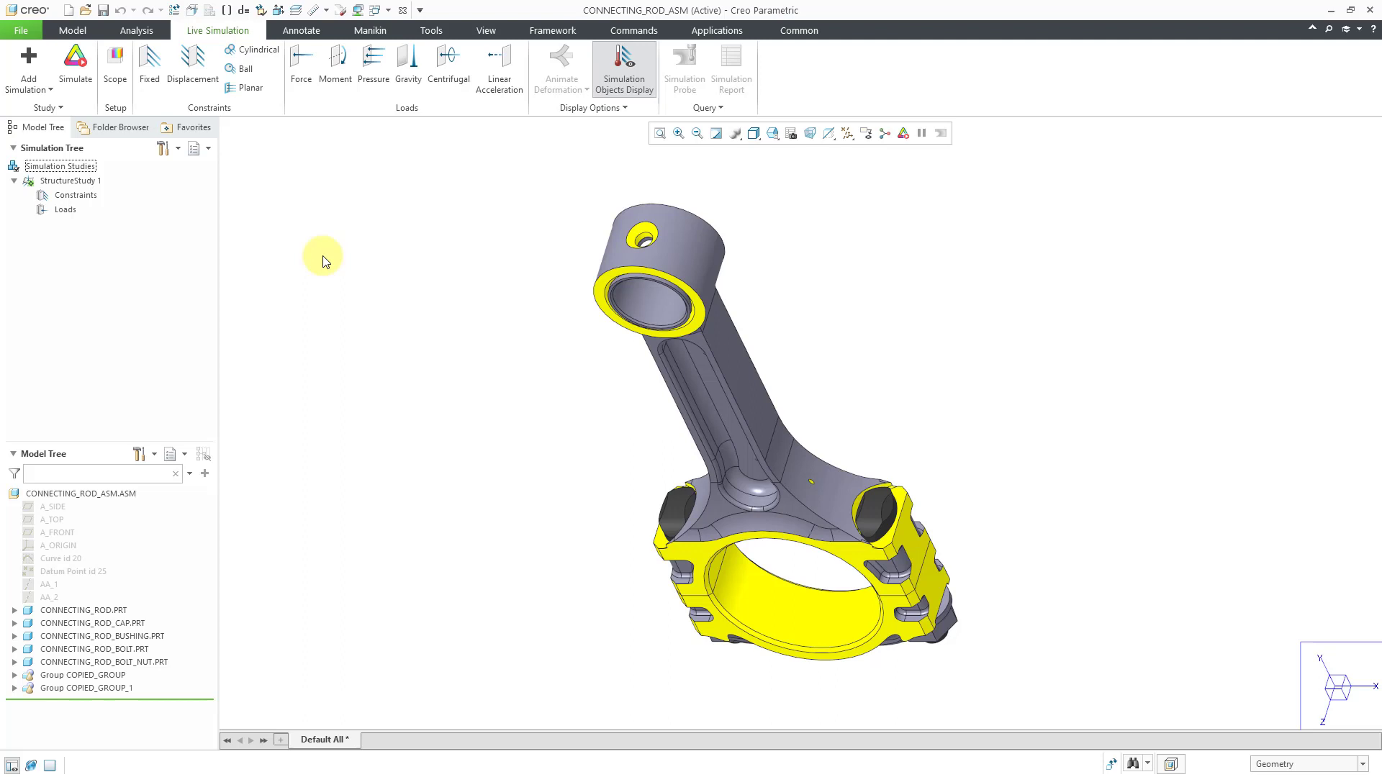
left_click(148, 75)
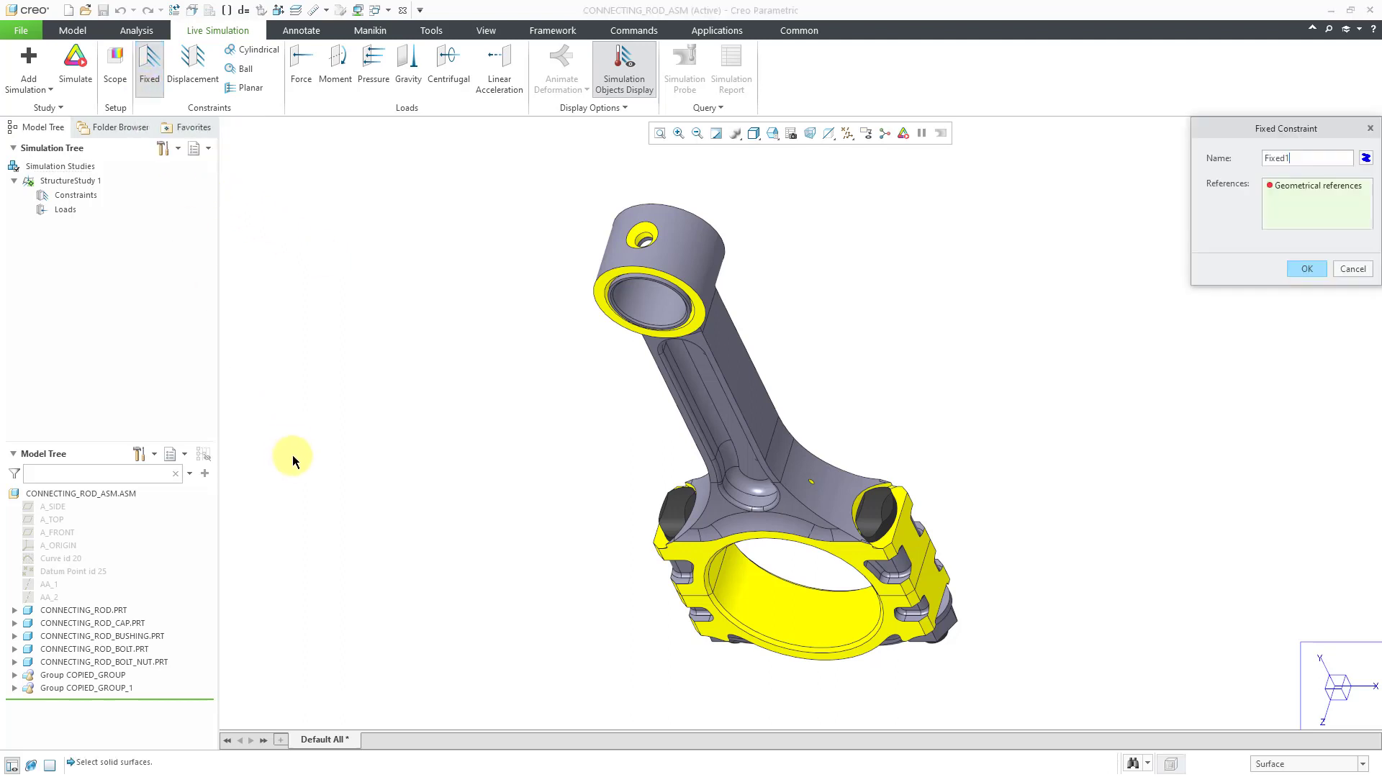
left_click(770, 619)
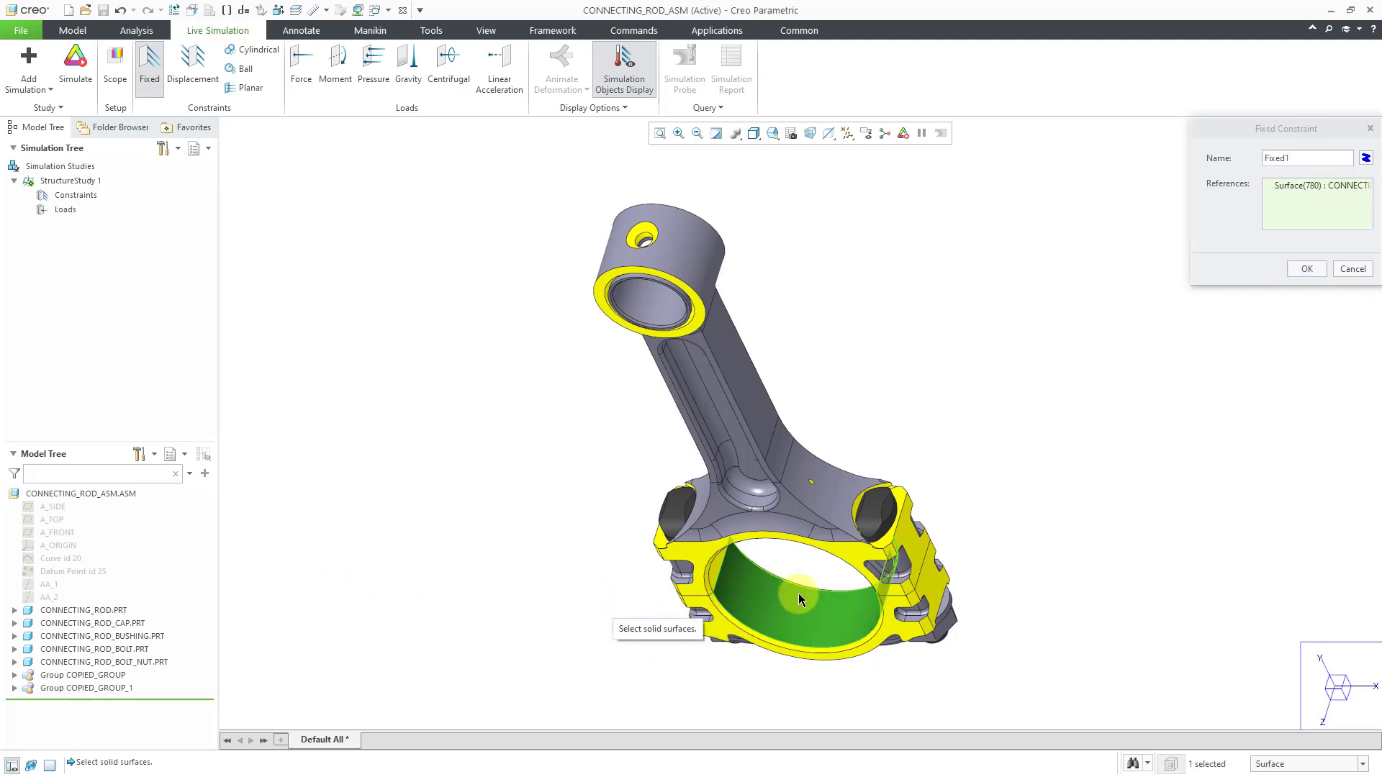
left_click(713, 569, "ctrl")
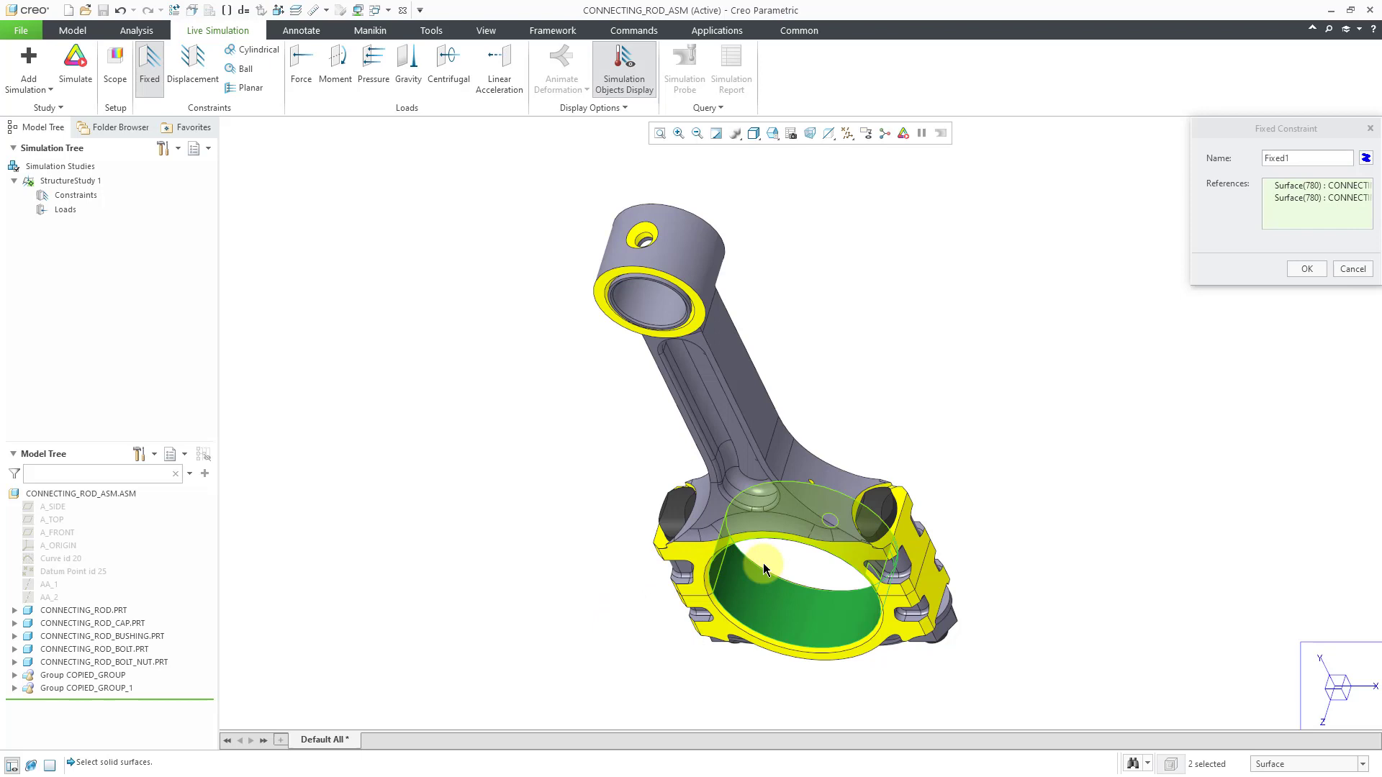
left_click(1307, 270)
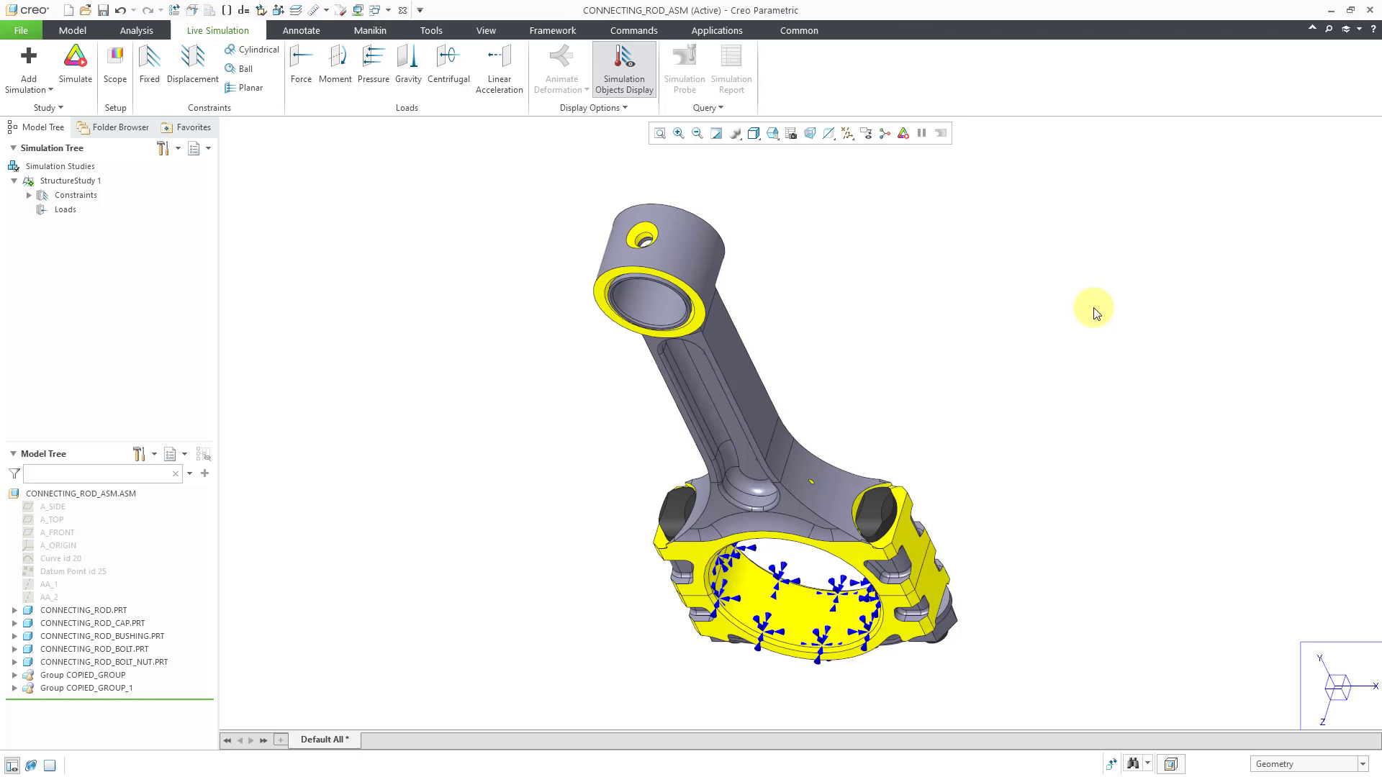
Step: Start a force load on the small-end bushing bore using the A_ORIGIN coordinate system
left_click(312, 90)
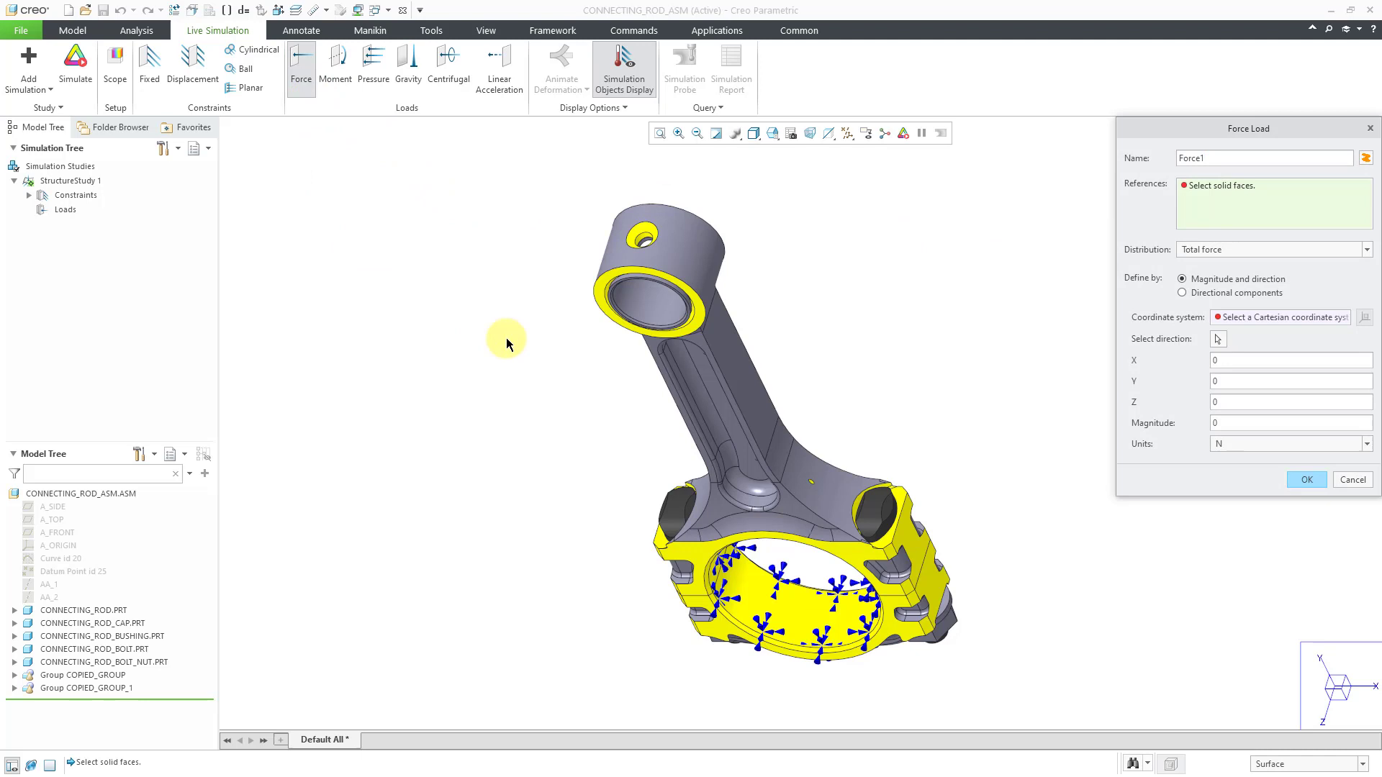
left_click(644, 311)
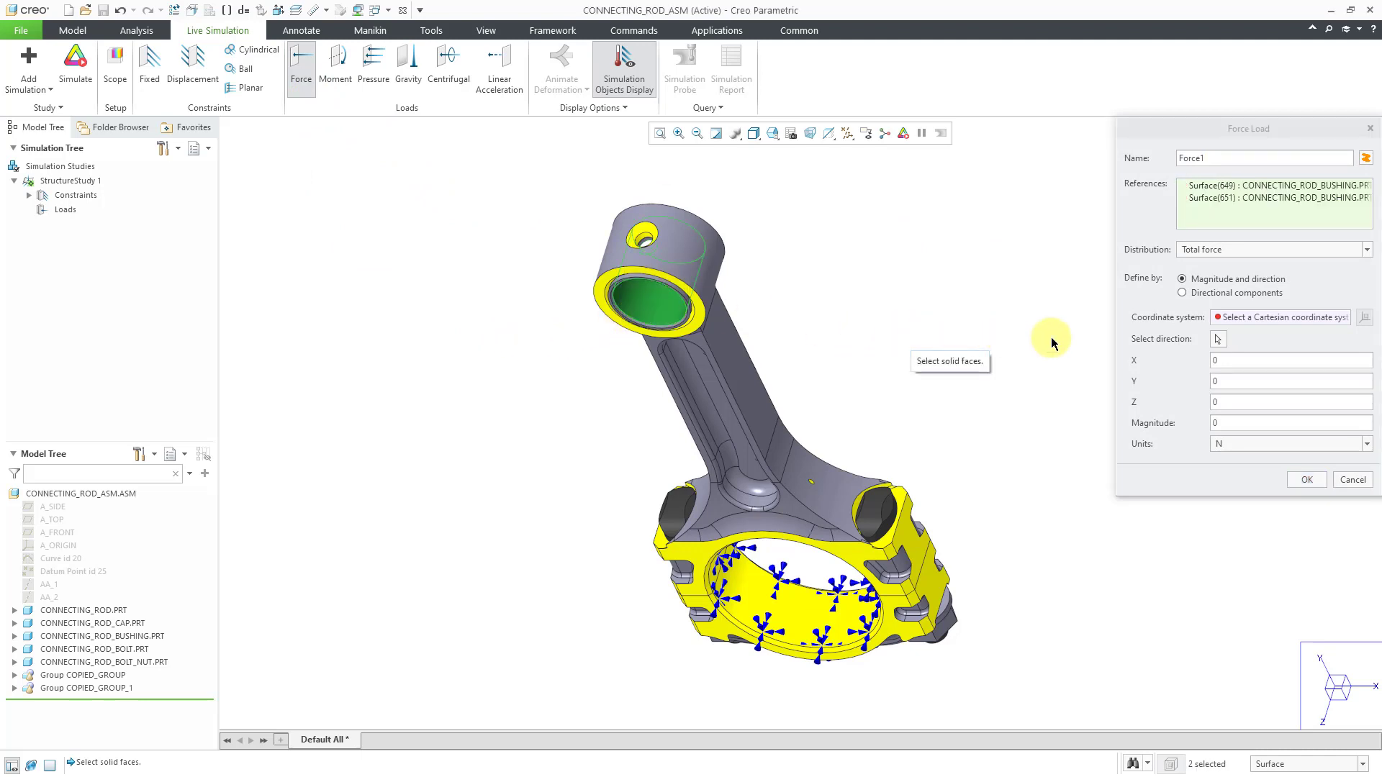
left_click(1249, 134)
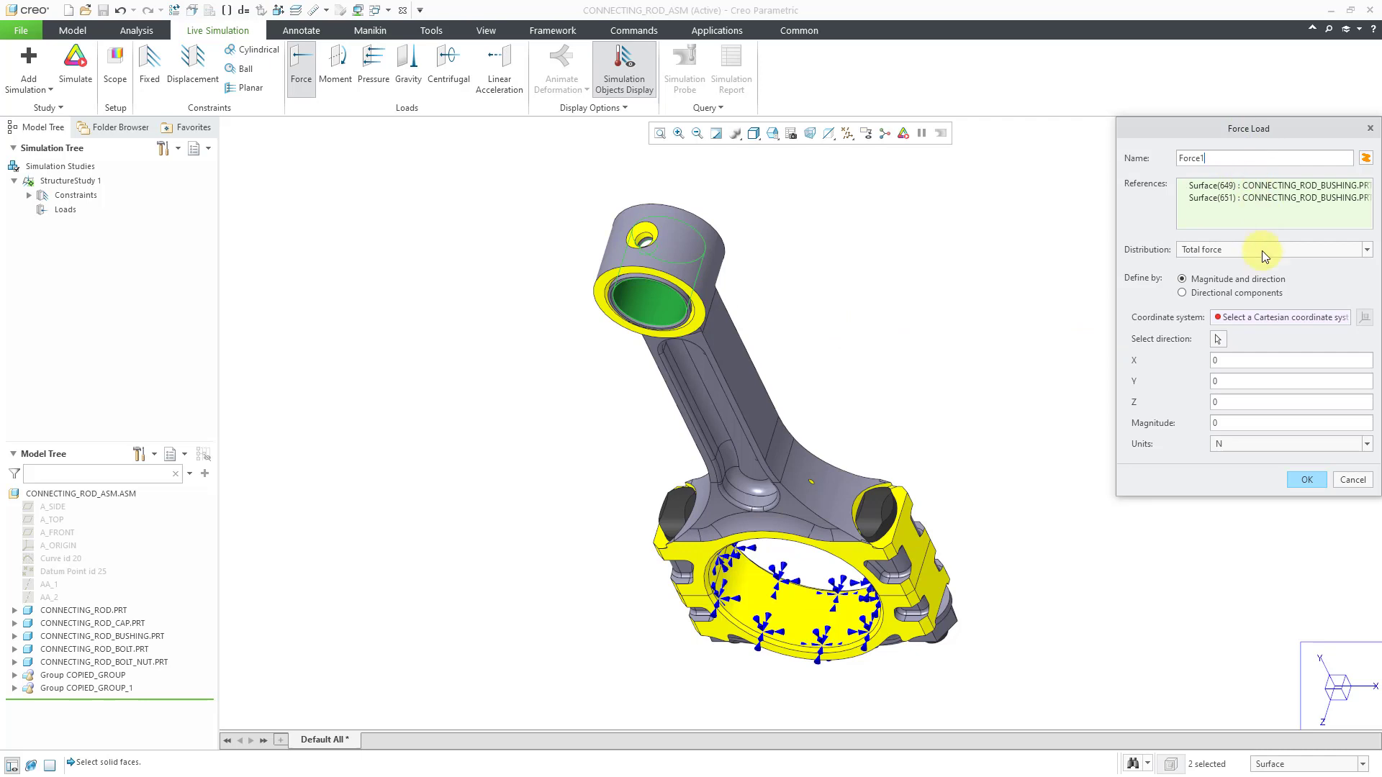
left_click(1267, 322)
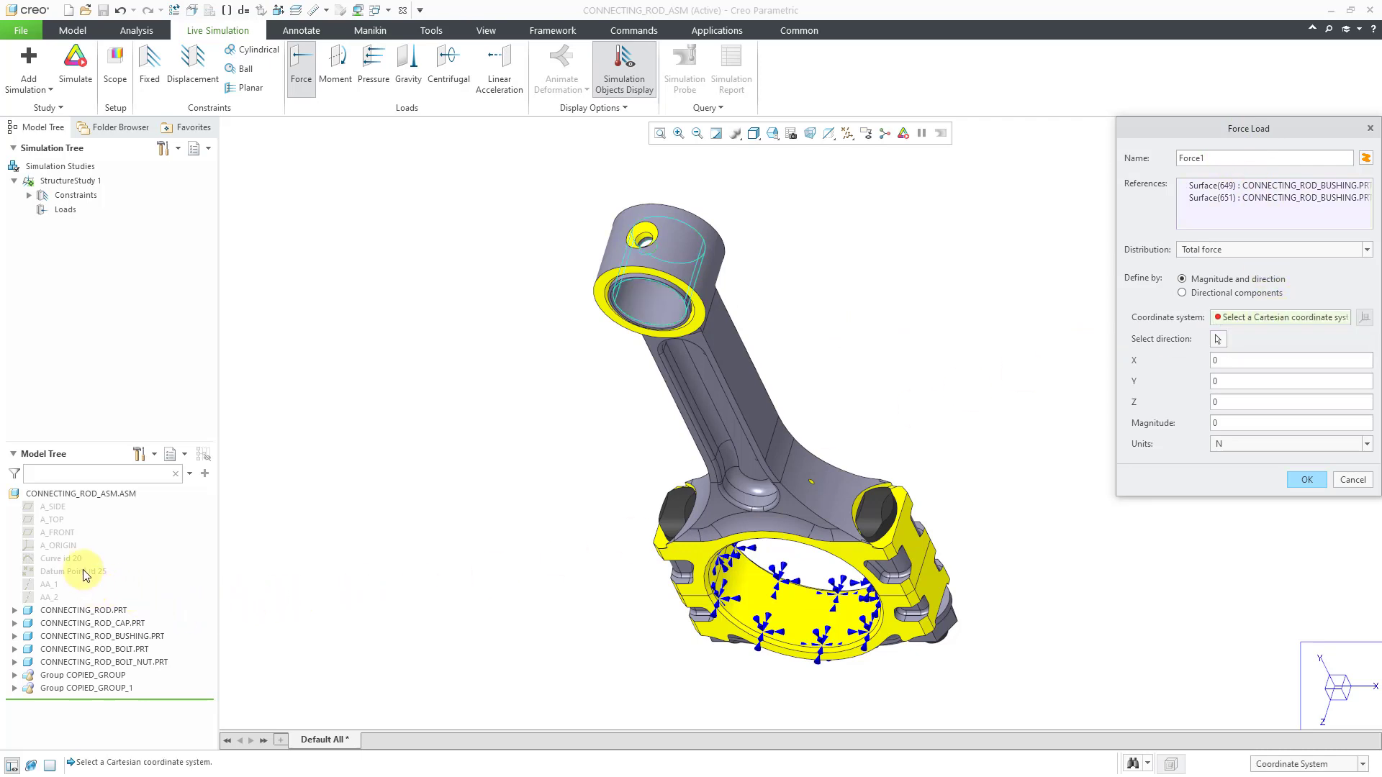
left_click(68, 547)
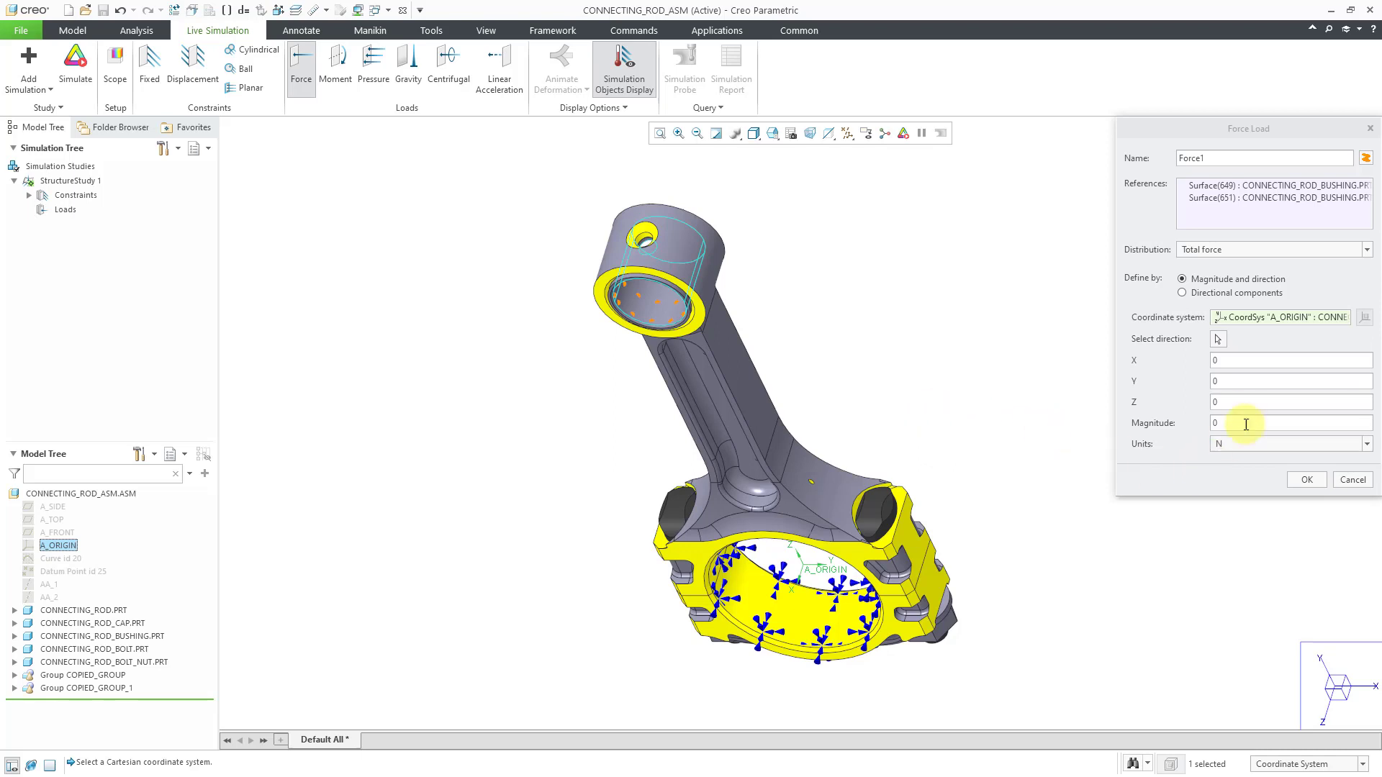
Step: Set the force direction to Y=1, Z=1 and its magnitude to 500 lbf
left_click(1222, 379)
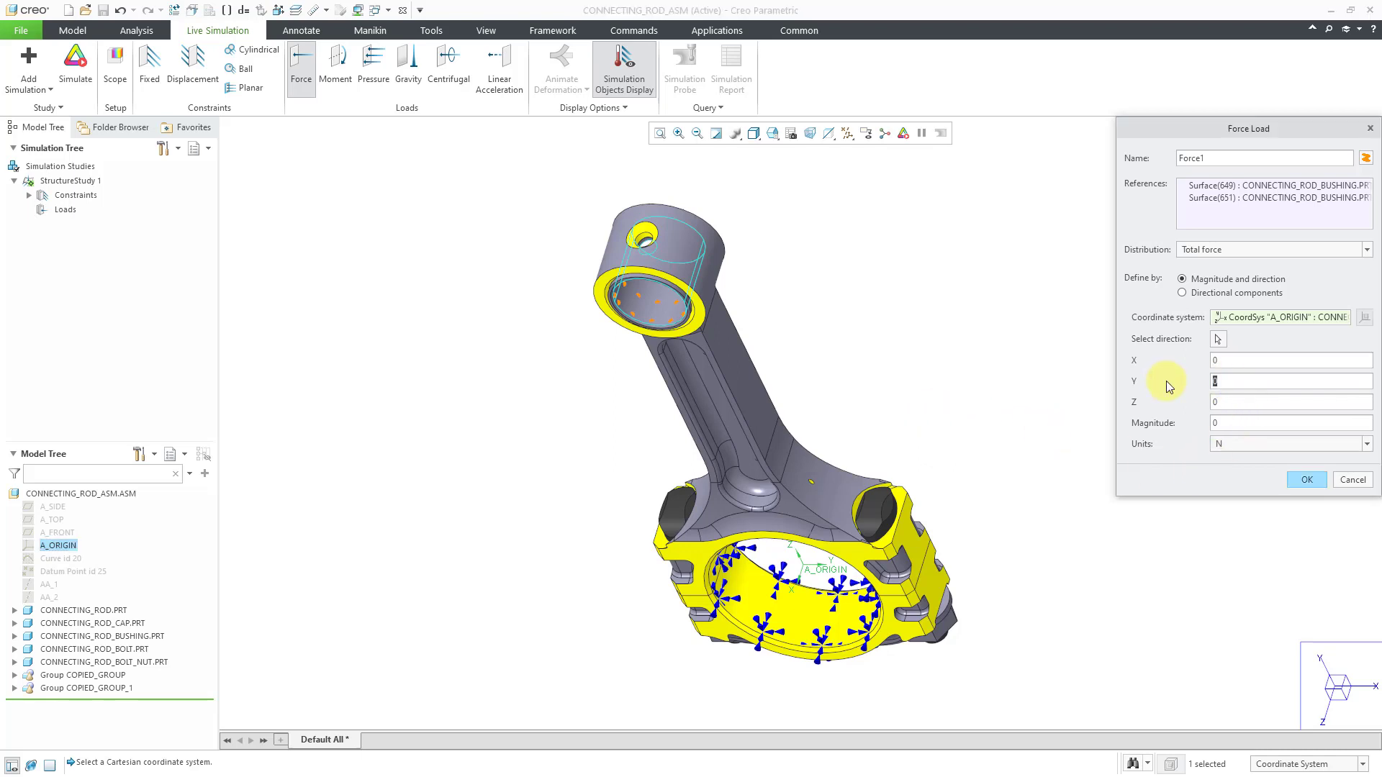
type("1")
left_click(1249, 401)
left_click(1280, 444)
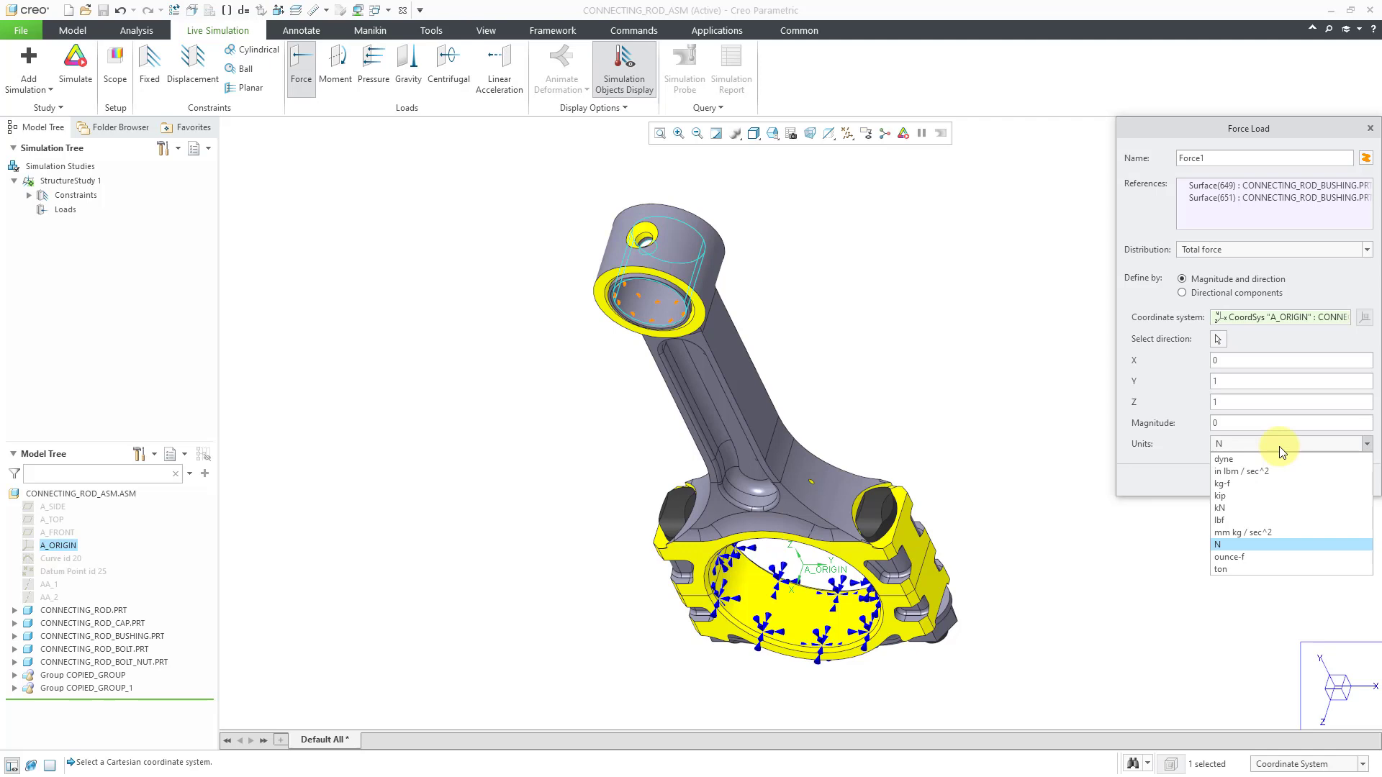
left_click(1272, 519)
left_click_drag(1248, 425, 1150, 421)
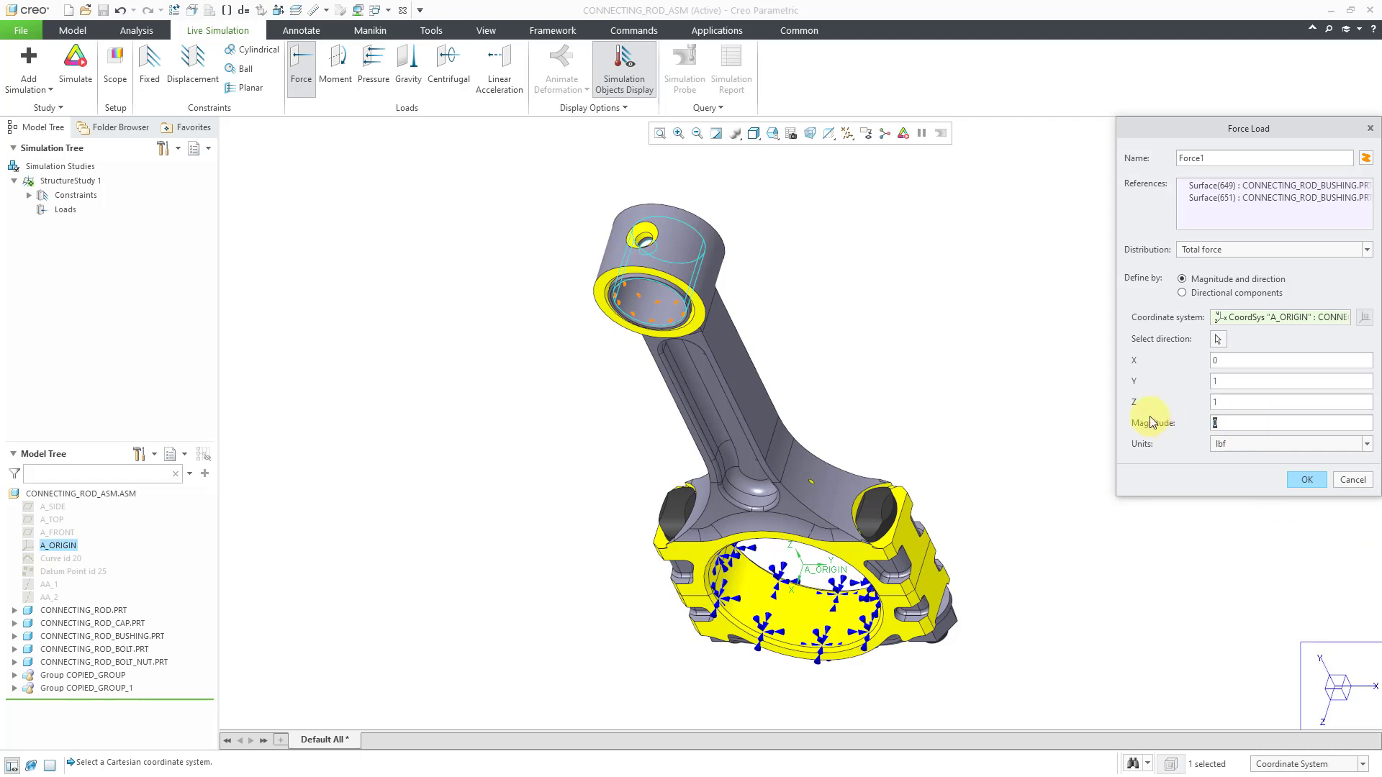
type("500")
Step: Confirm the force and run the simulation, then orbit to view stress peaking at 278.3351 MPa
left_click(1295, 482)
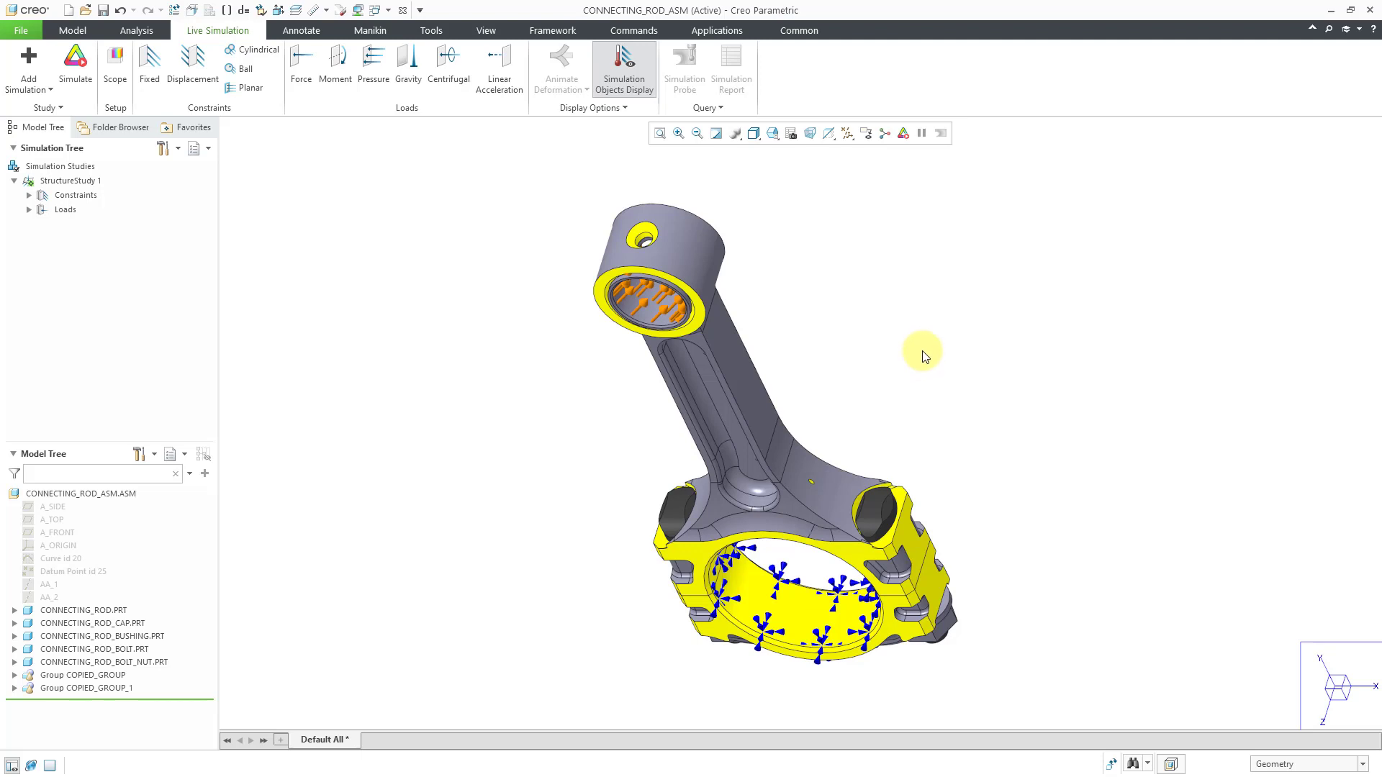
left_click(904, 140)
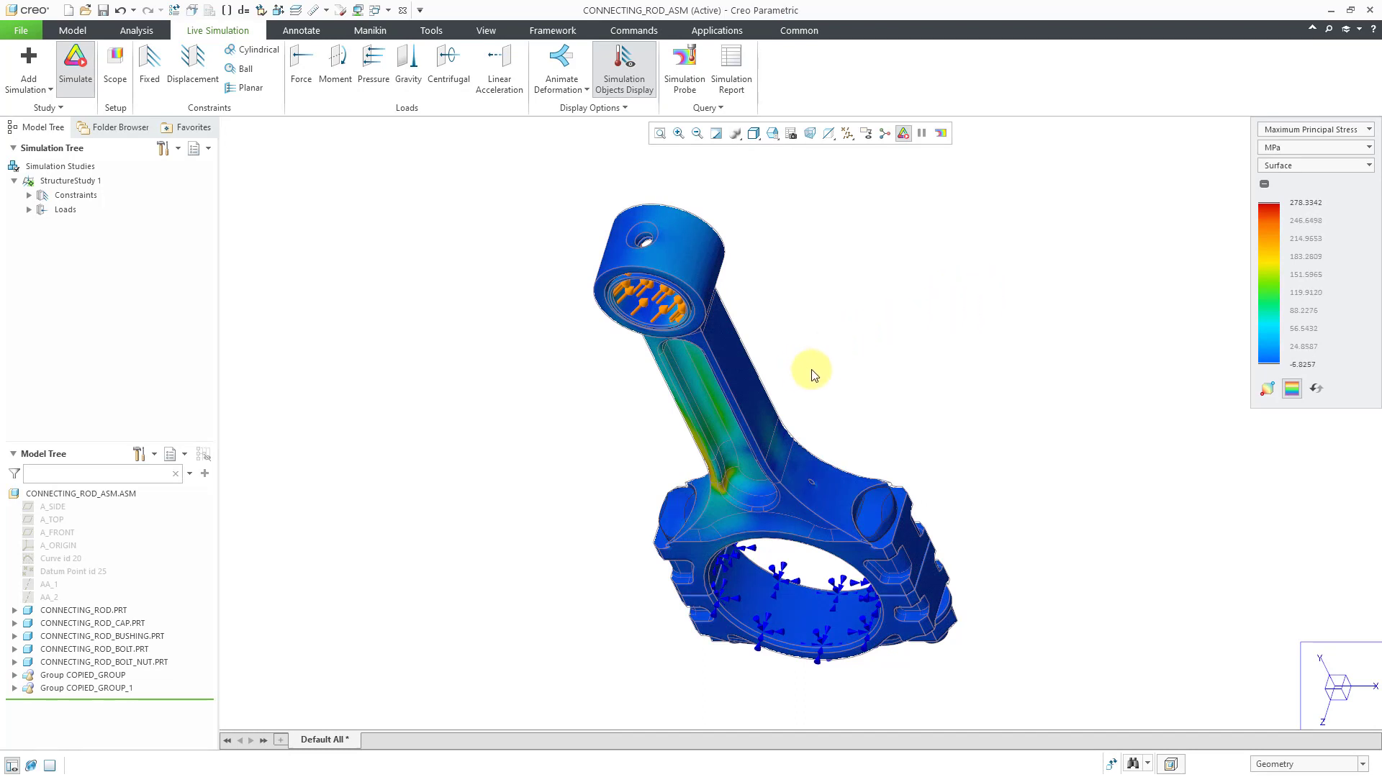
mouse_move(825, 373)
middle_mouse_down()
mouse_move(845, 330)
mouse_move(907, 324)
mouse_move(885, 386)
middle_mouse_up()
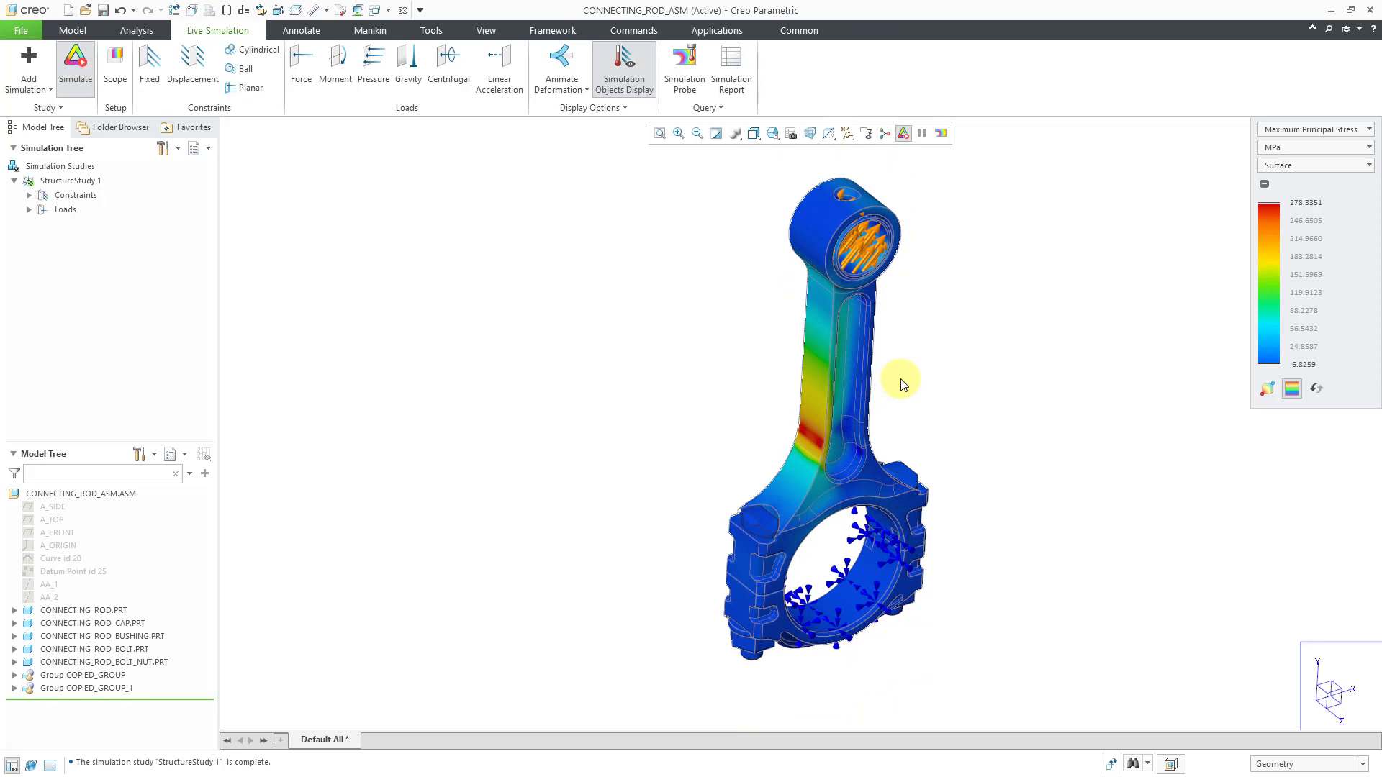
Step: Place a Maximum surface probe on the rod (278.335 MPa) and save it as STRUCTU_MAX_PR_STRESS_MAX_1
left_click(690, 86)
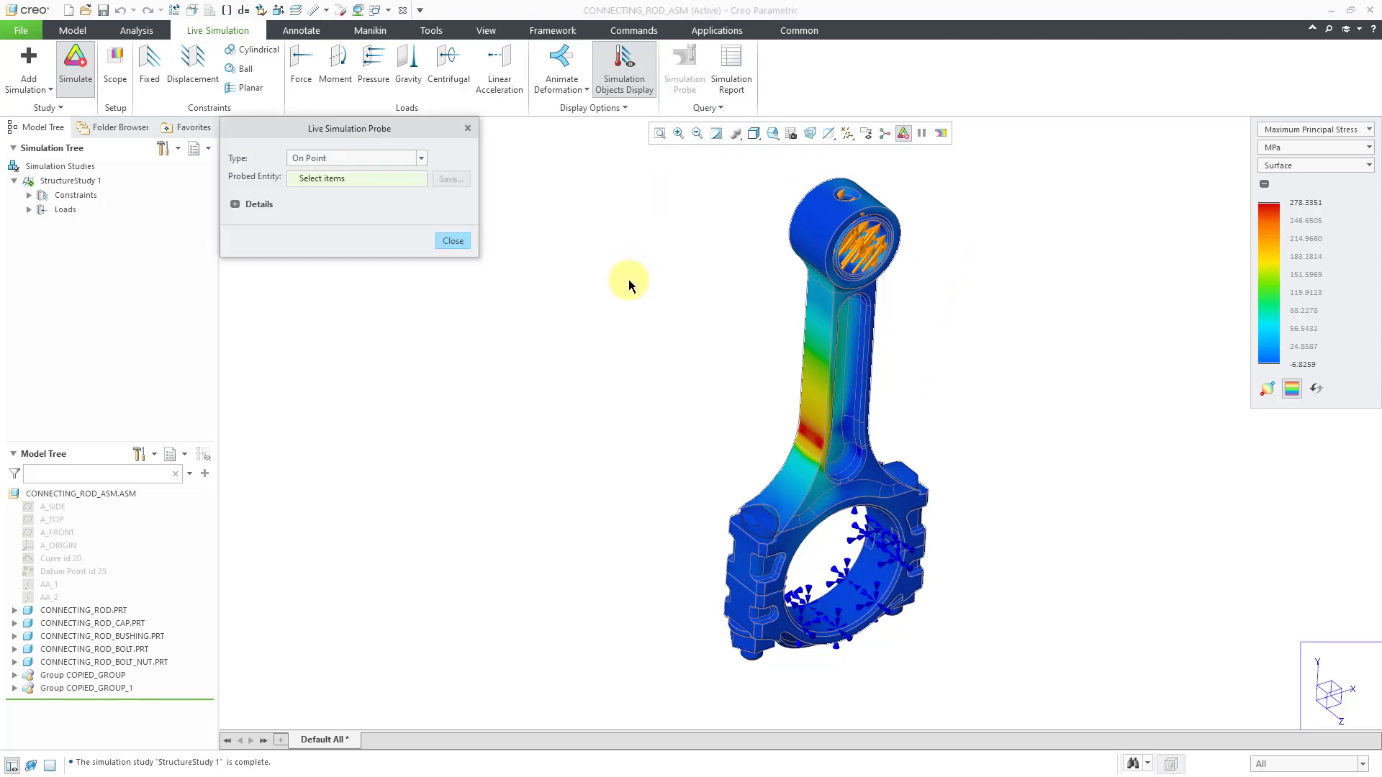
left_click(331, 158)
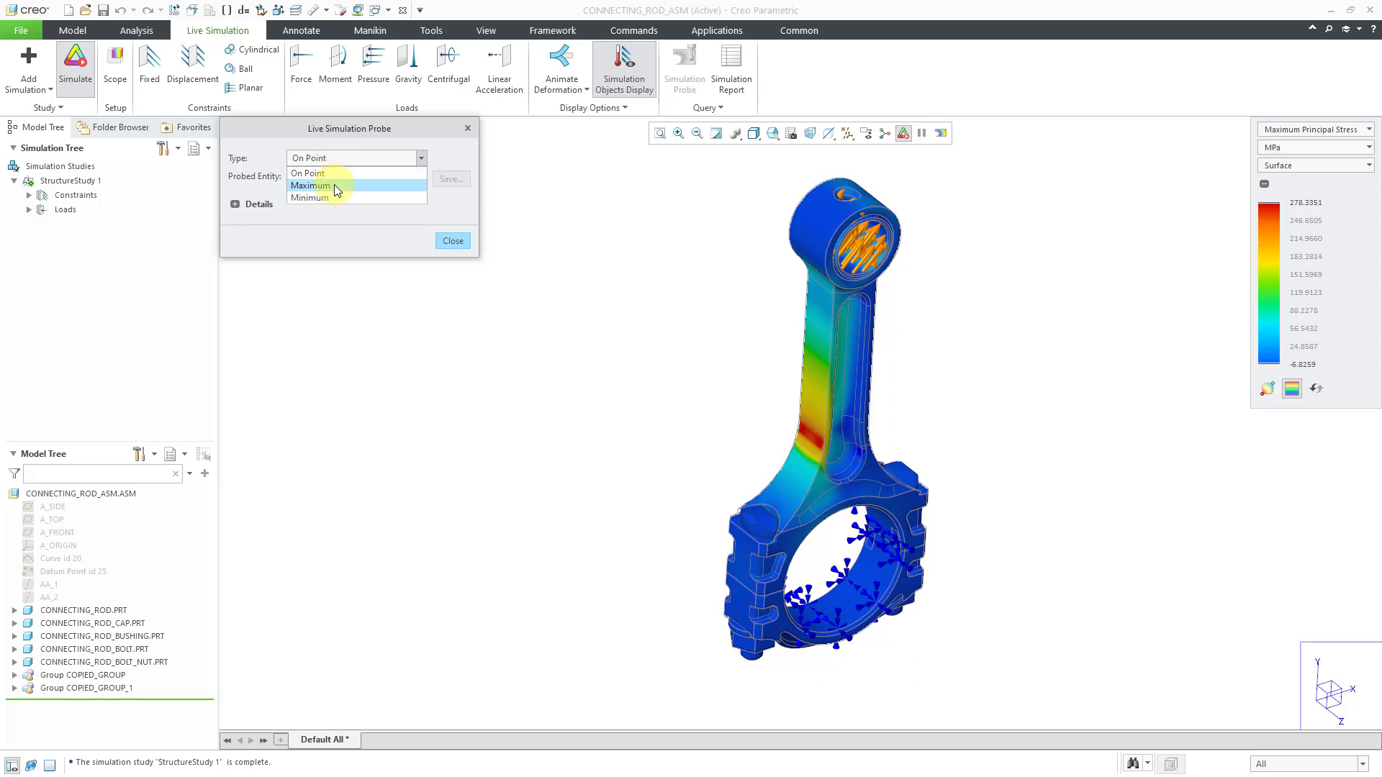
left_click(334, 185)
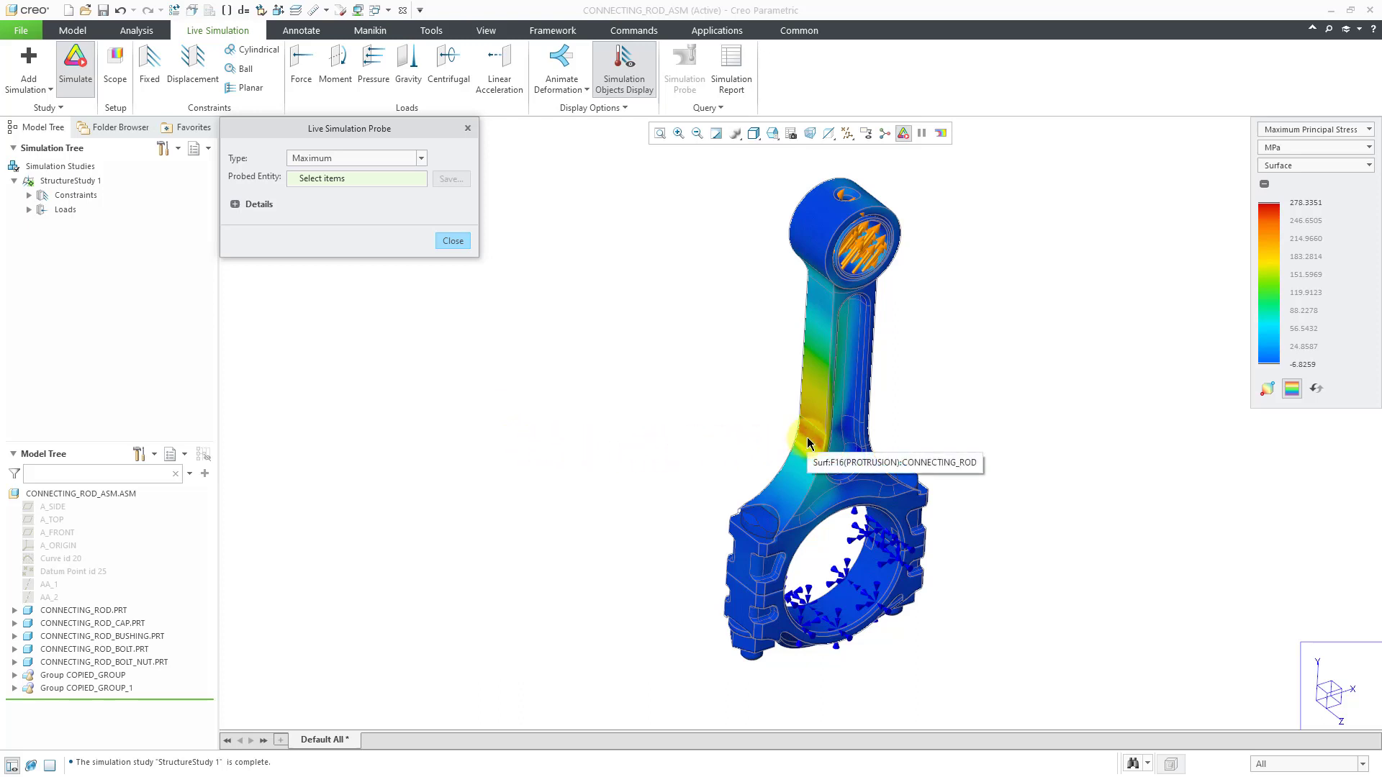
left_click(808, 439)
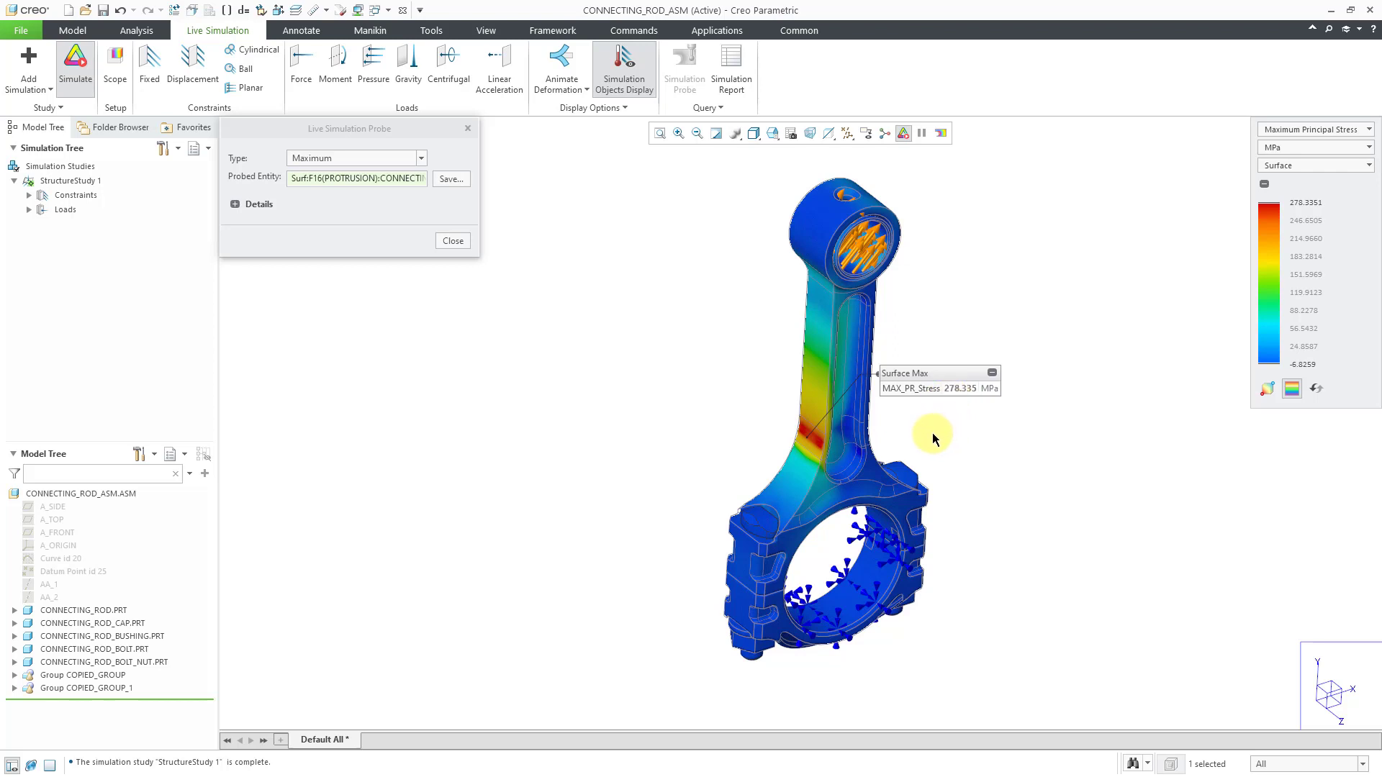
mouse_move(919, 432)
middle_mouse_down()
mouse_move(898, 432)
mouse_move(927, 432)
middle_mouse_up()
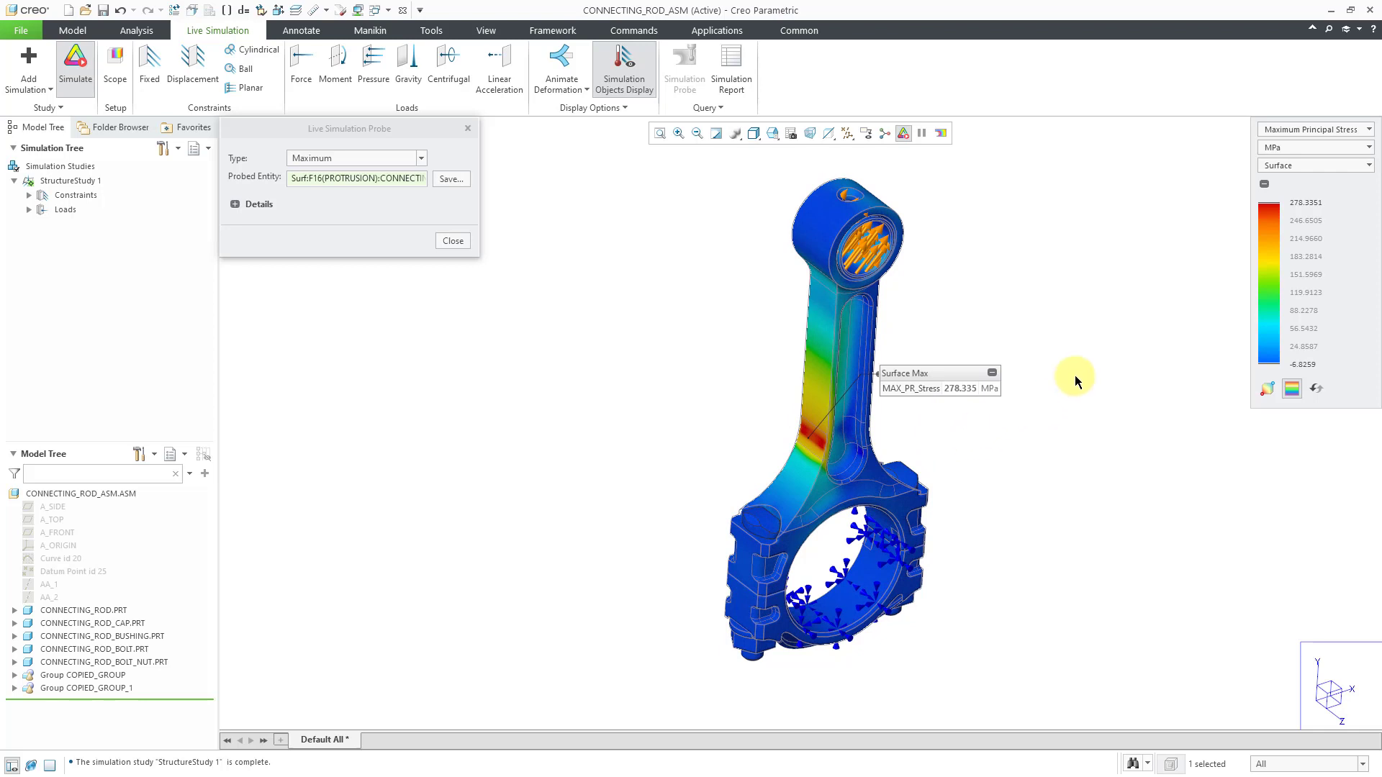
left_click(449, 180)
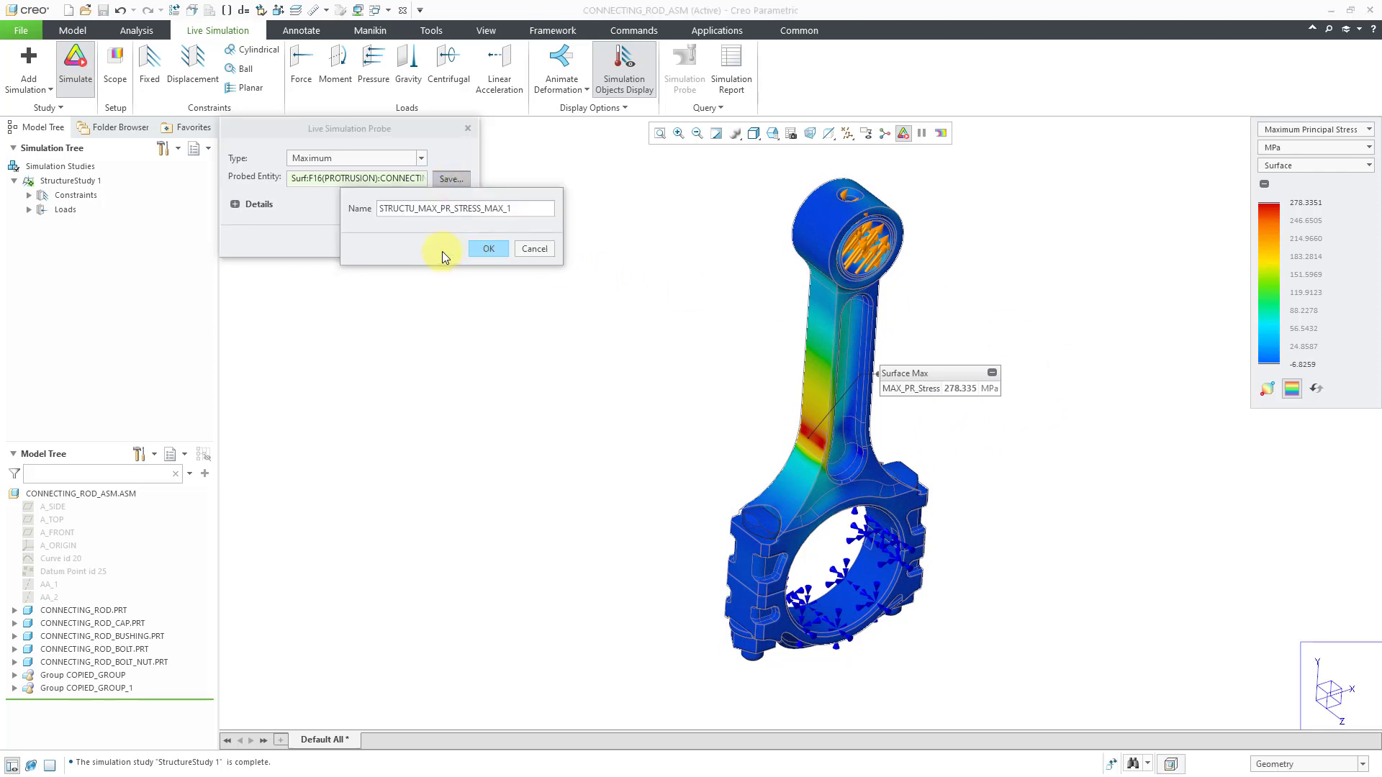
left_click(489, 249)
left_click(532, 249)
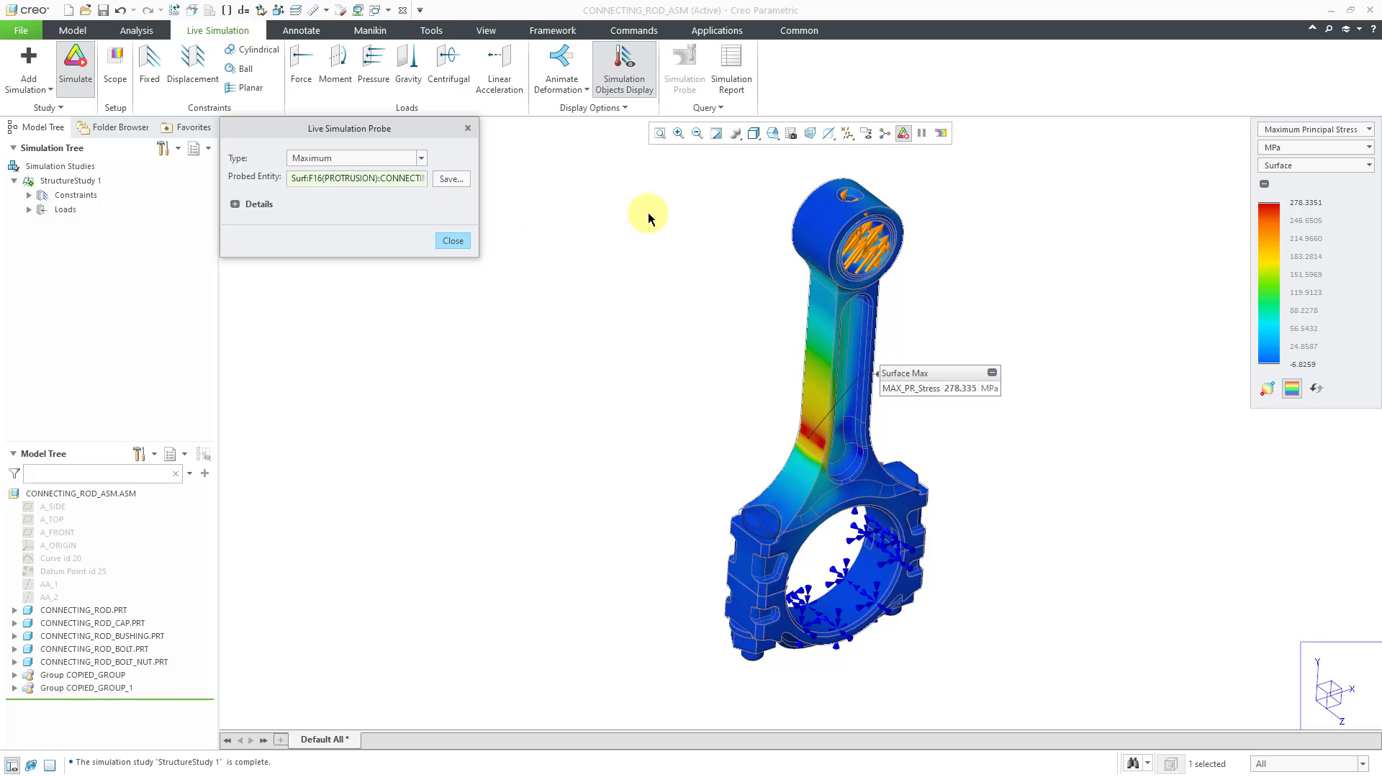
Step: Switch results to Von Mises Stress and save the 284.645 MPa maximum probe under its default name
left_click(1310, 129)
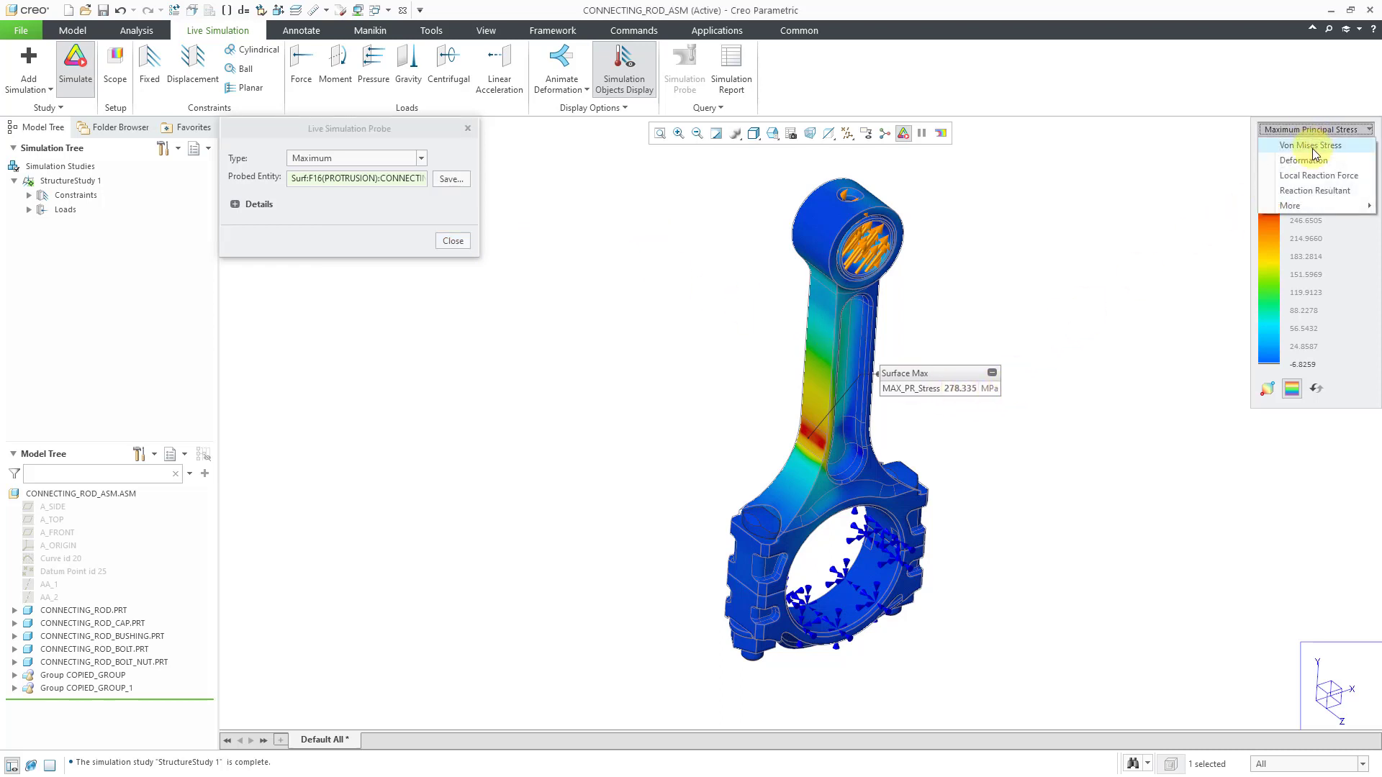
left_click(1311, 146)
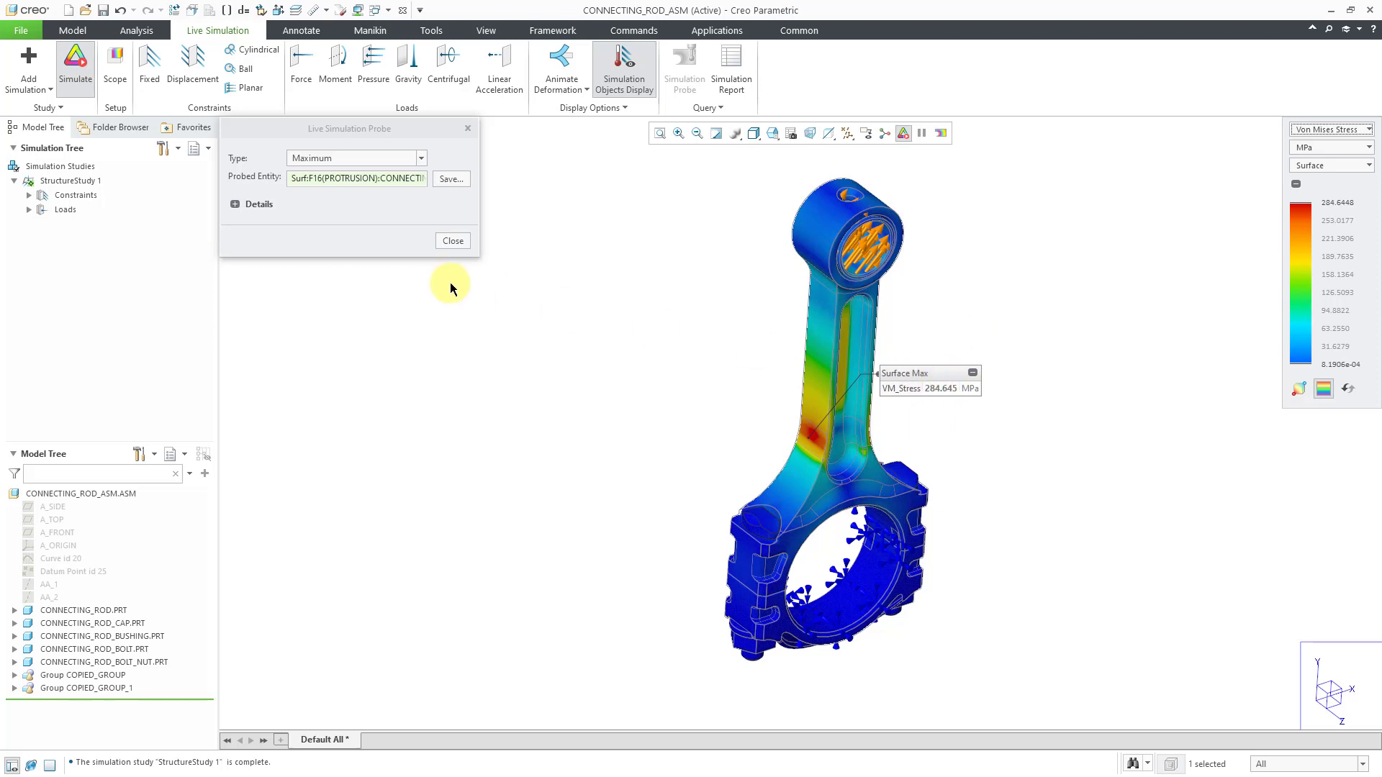
left_click(447, 180)
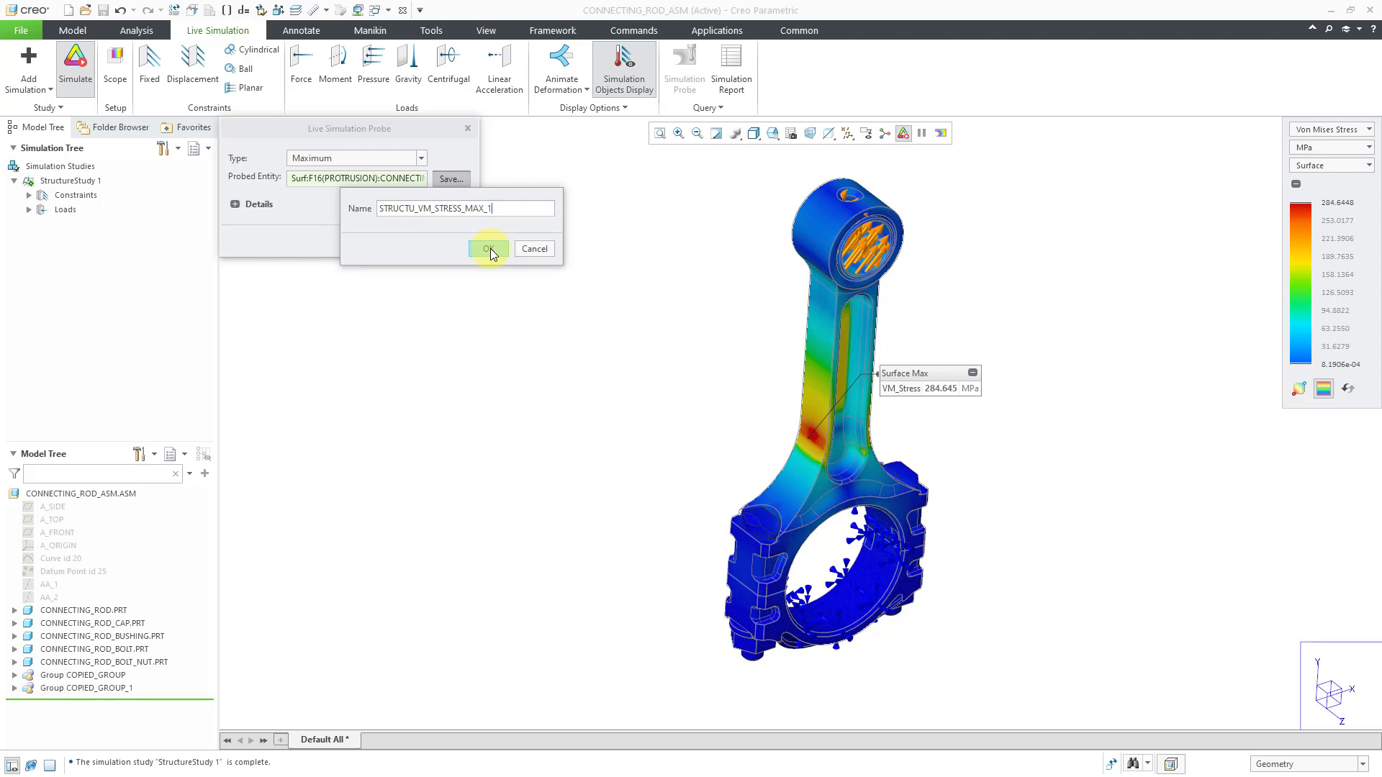
left_click(489, 249)
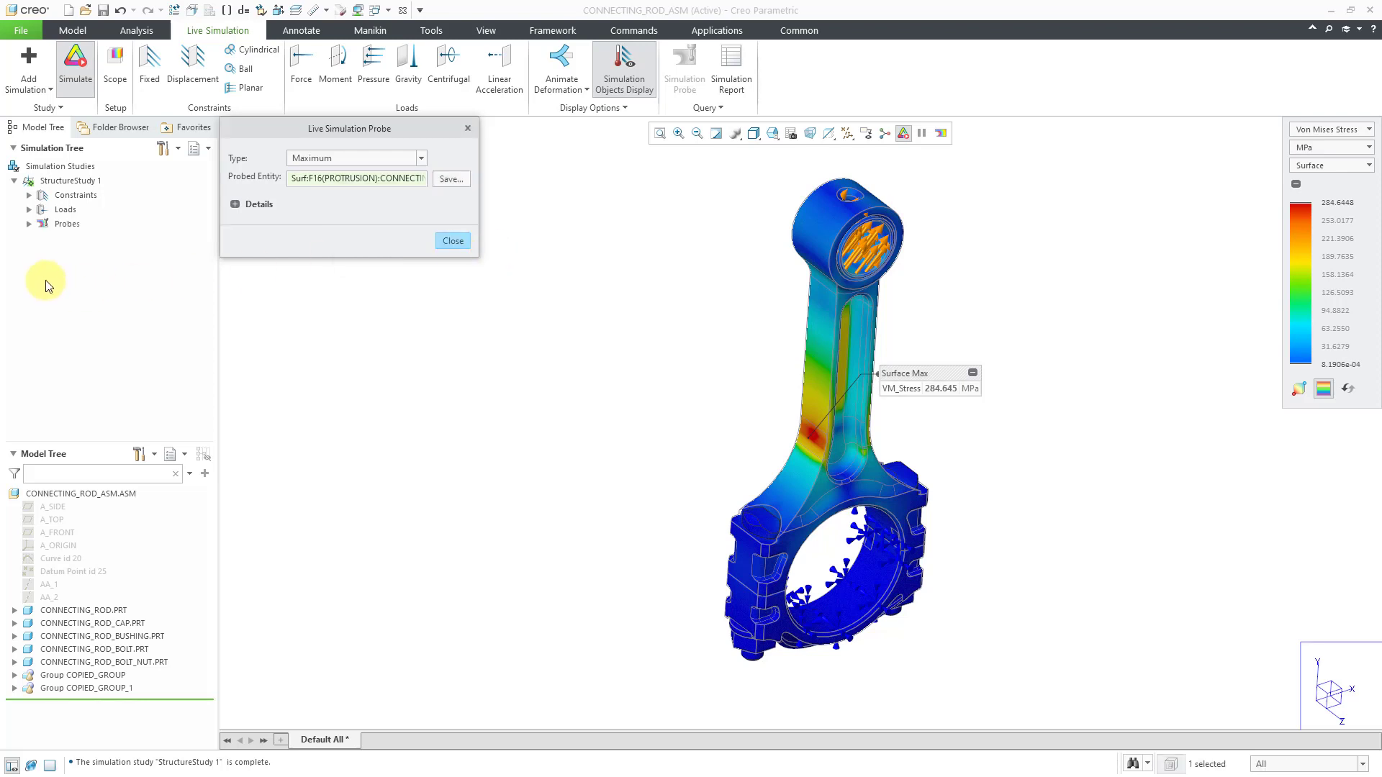
left_click(29, 224)
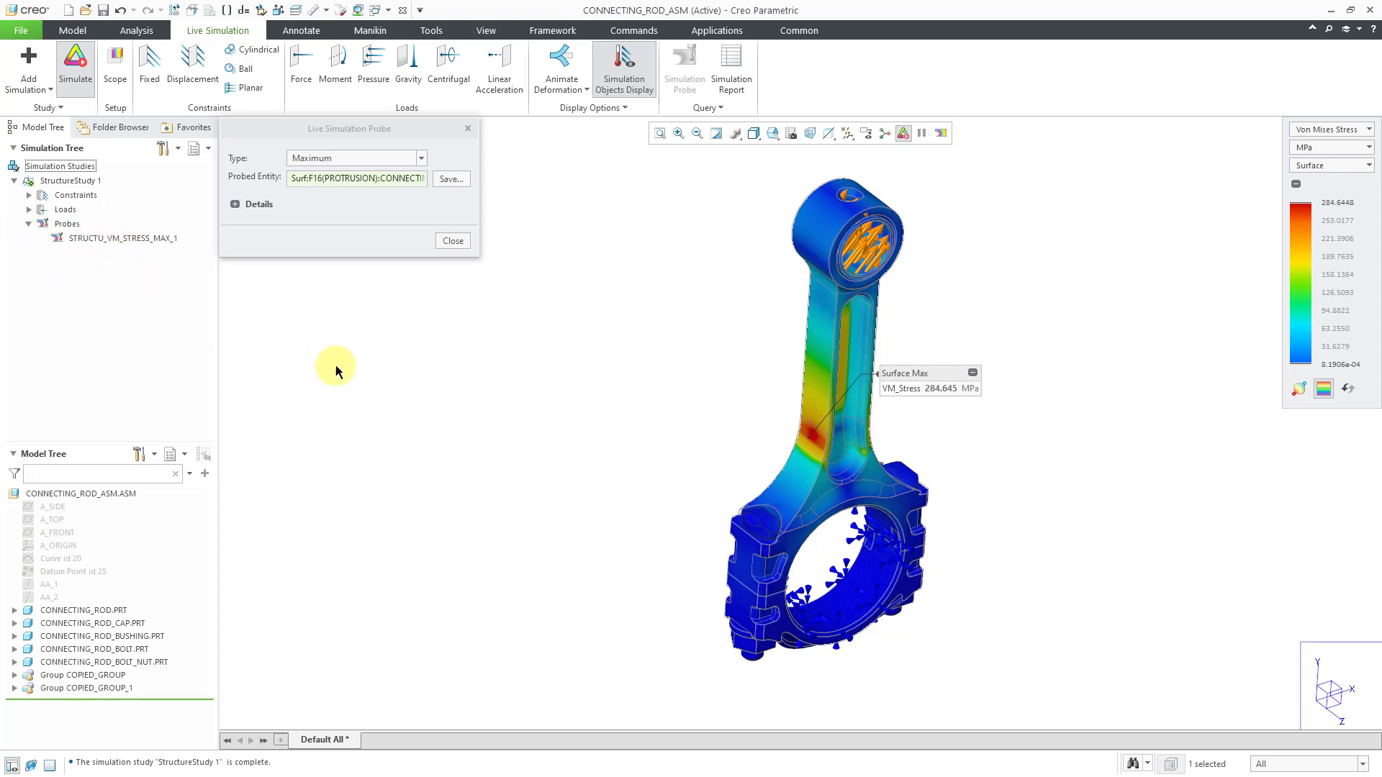
left_click(460, 241)
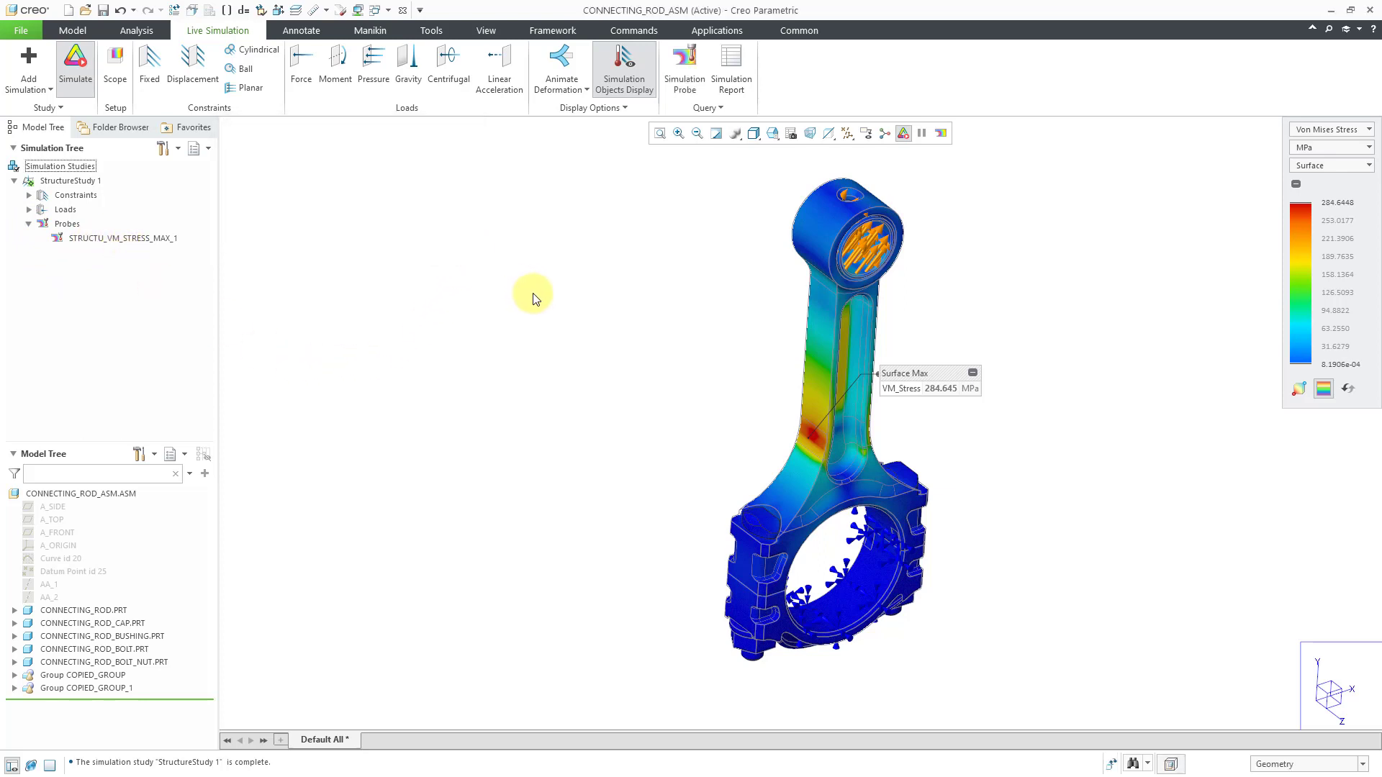
Step: Switch the displayed result to Deformation and orbit the rod slightly
left_click(1353, 131)
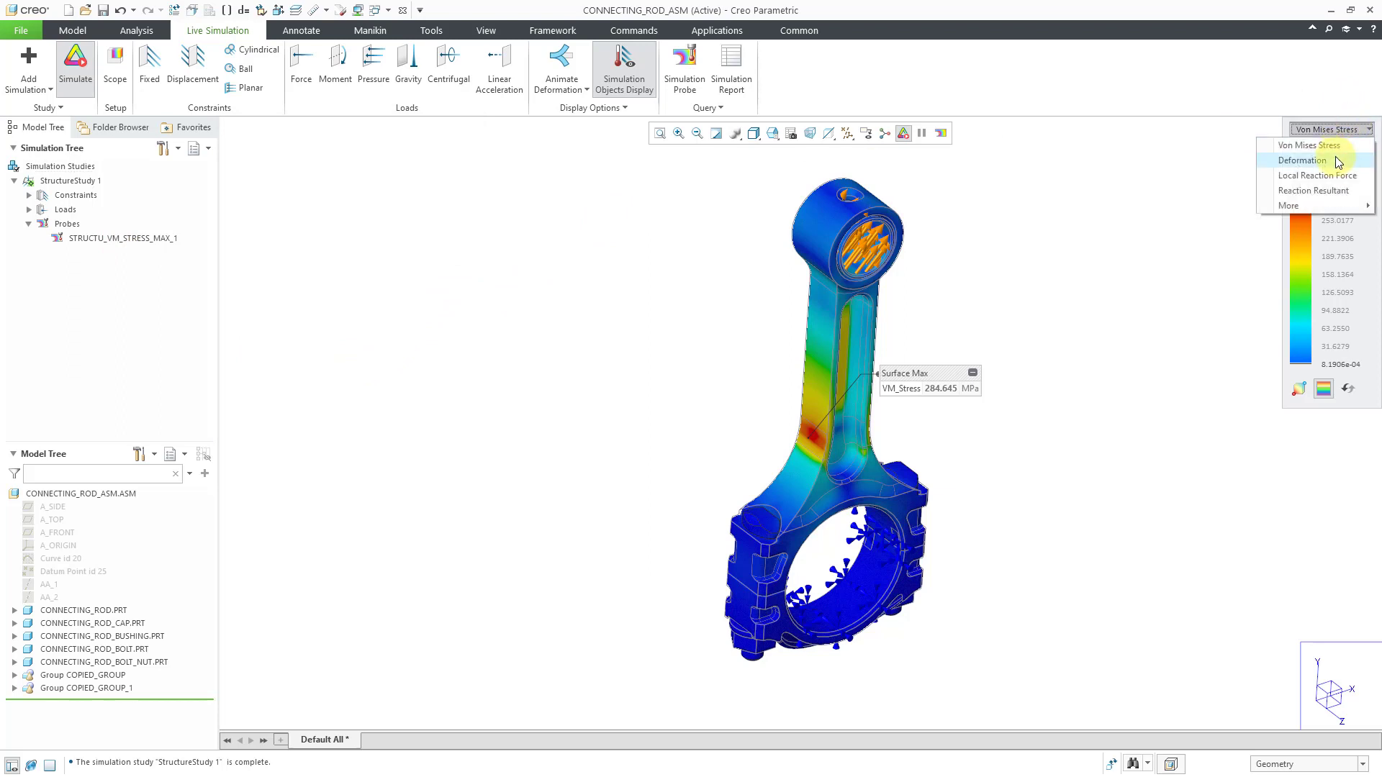
left_click(1336, 160)
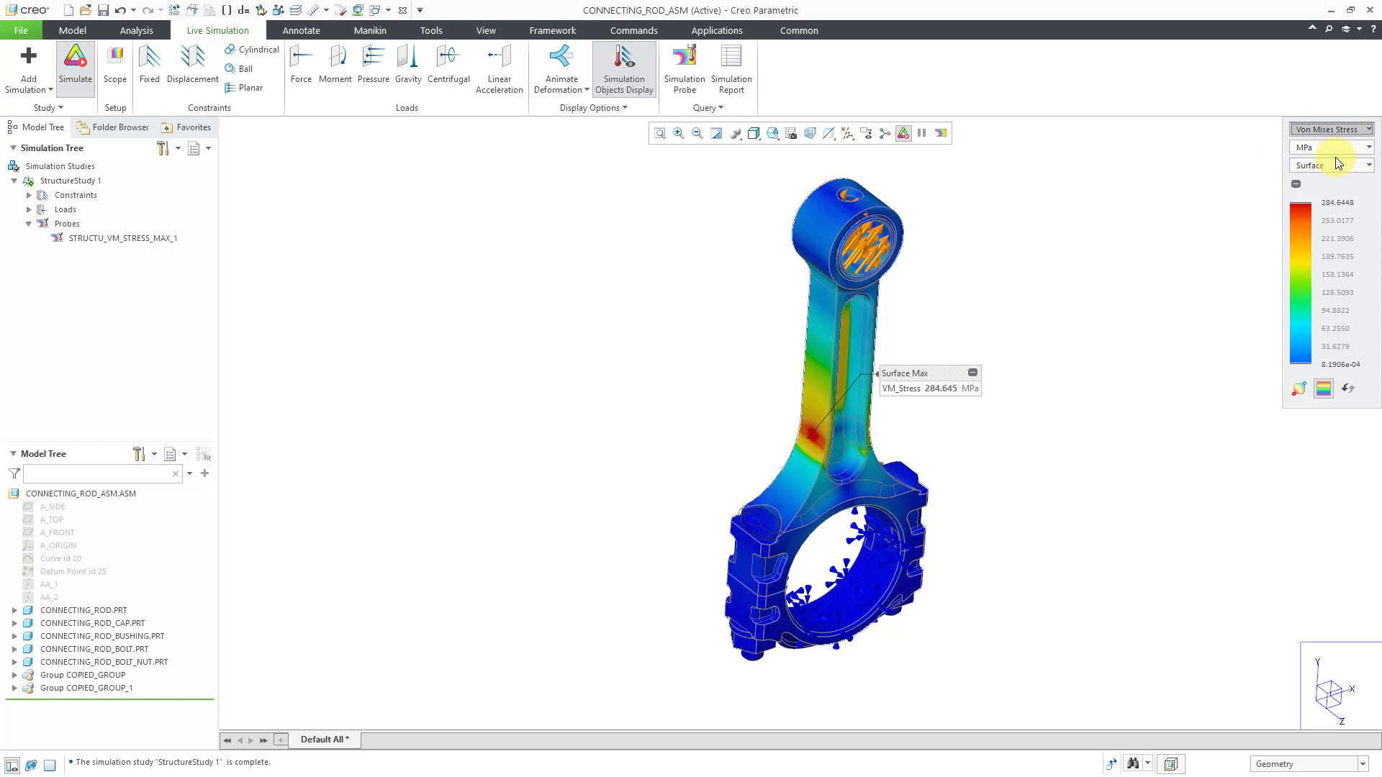
mouse_move(978, 278)
middle_mouse_down()
mouse_move(930, 270)
mouse_move(892, 287)
mouse_move(959, 288)
middle_mouse_up()
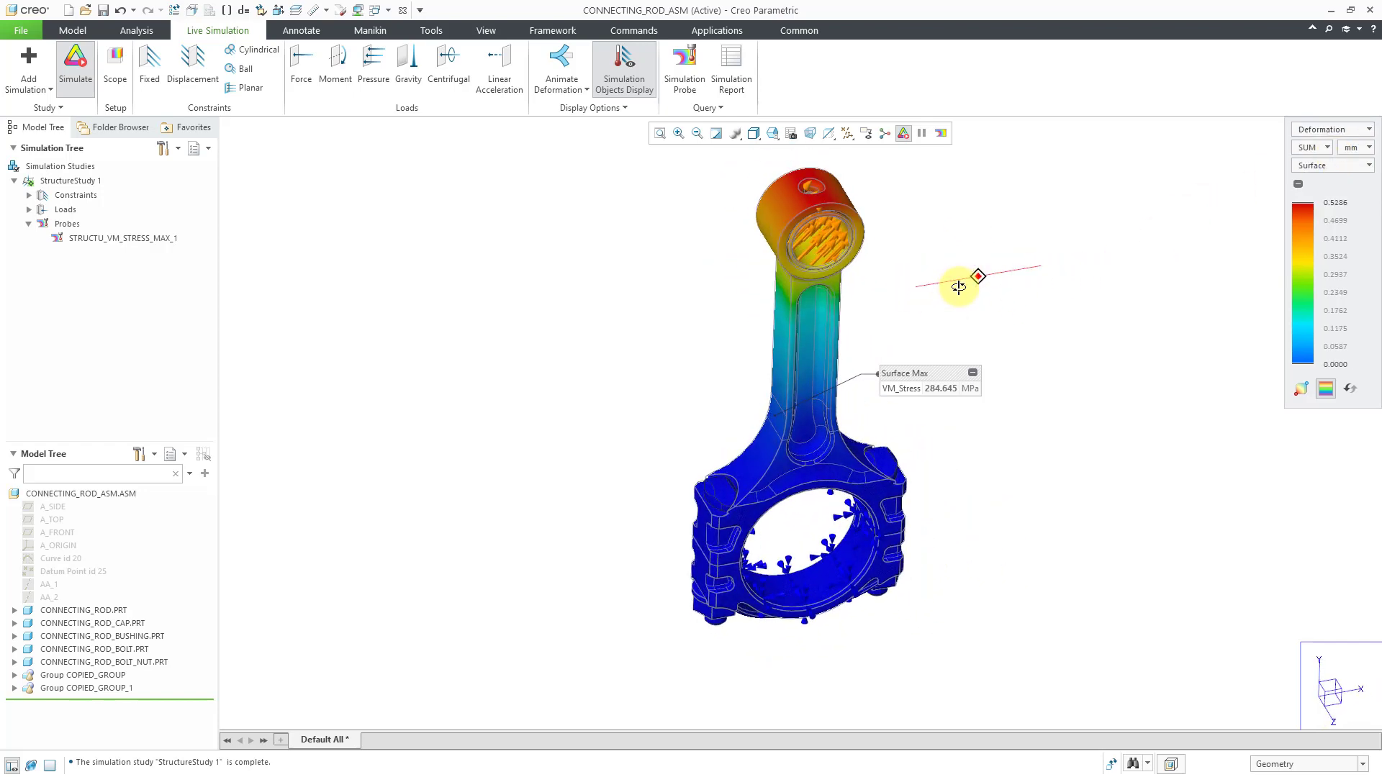
Step: Add a Maximum probe on the rod's top surface (0.528628 mm) and save it as STRUCTU_DEFORMATION_SUM_MAX_1
left_click(682, 87)
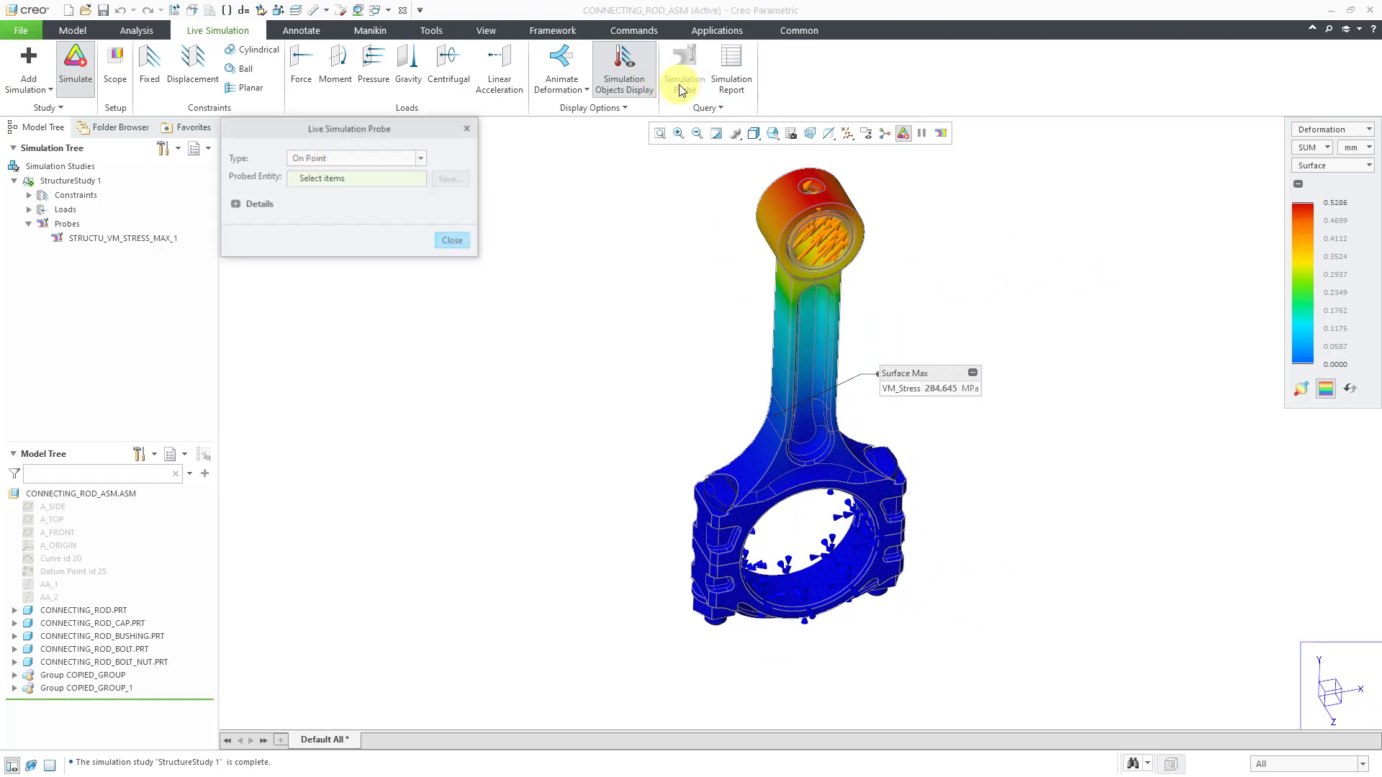
left_click(348, 158)
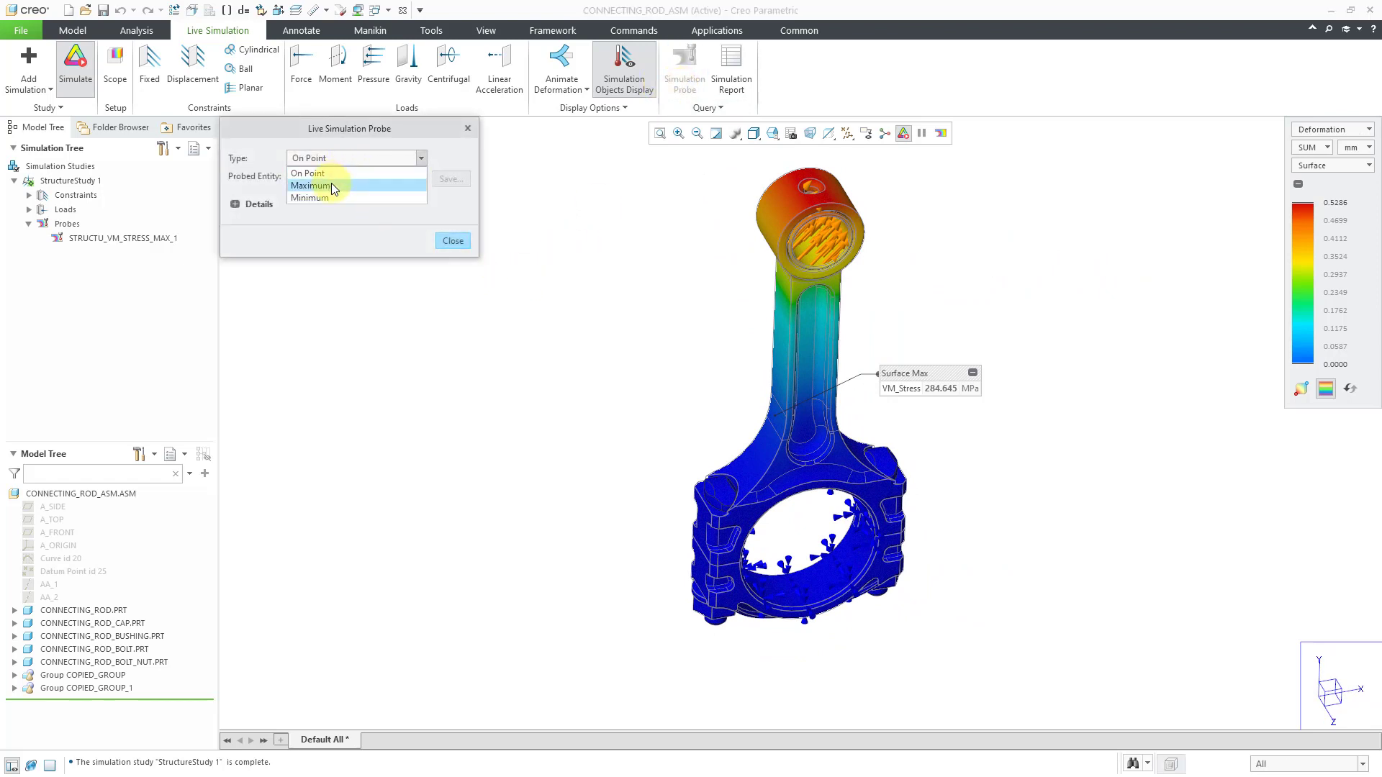
left_click(332, 184)
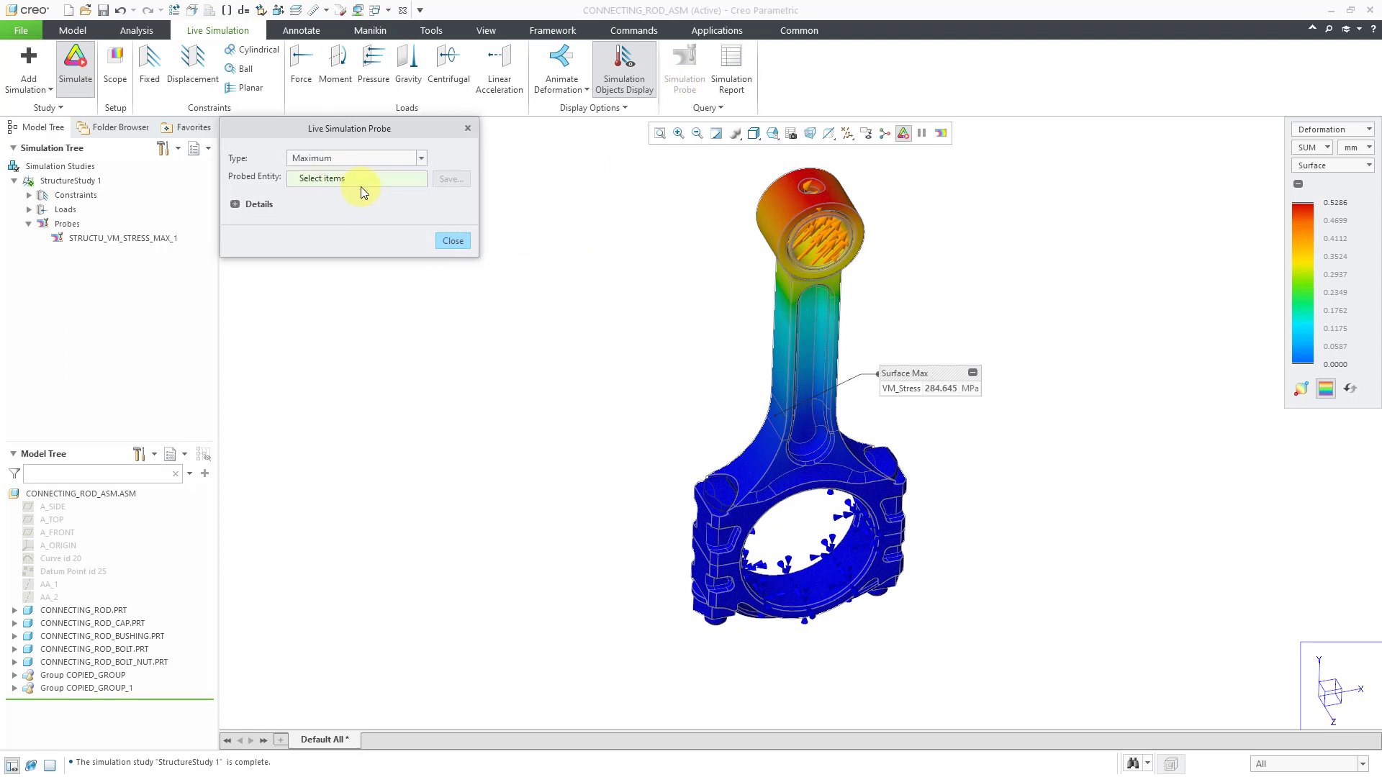
left_click(836, 196)
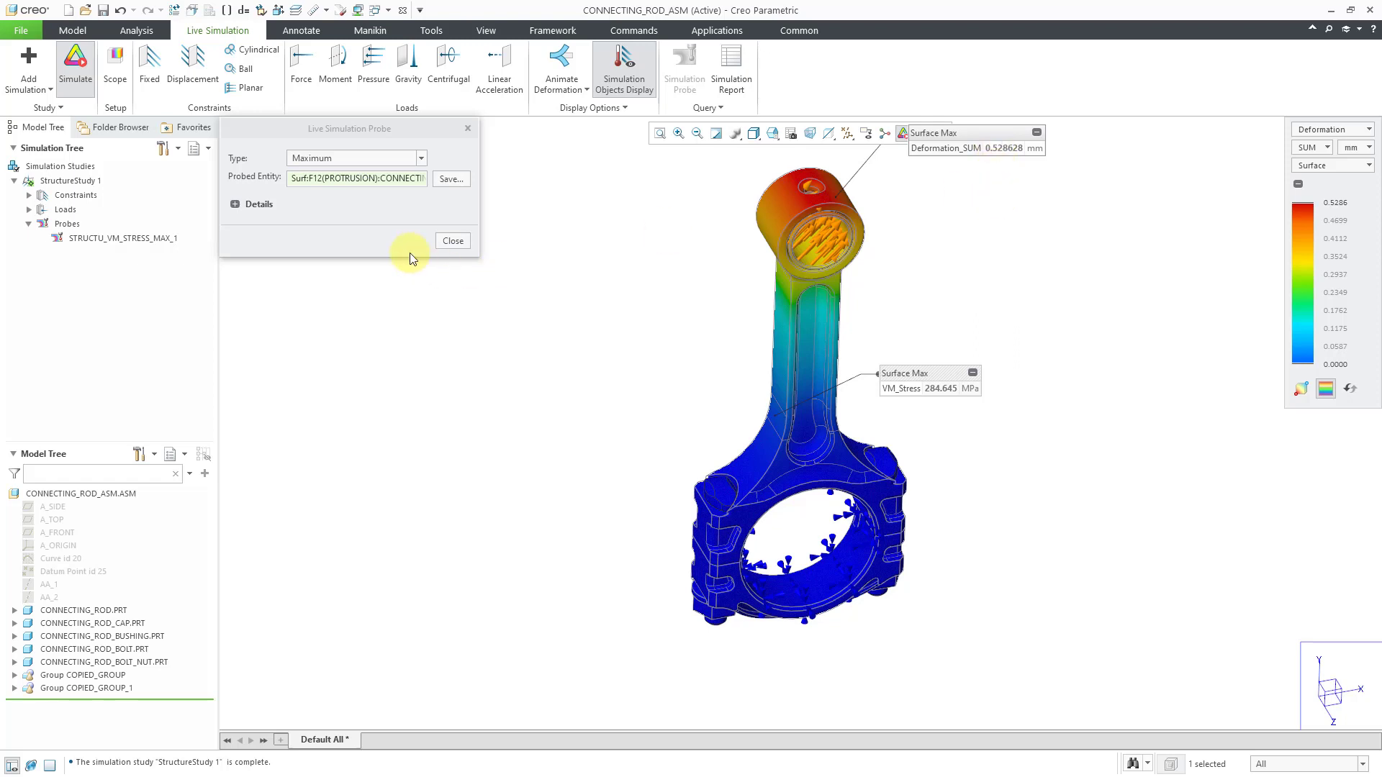
left_click(235, 204)
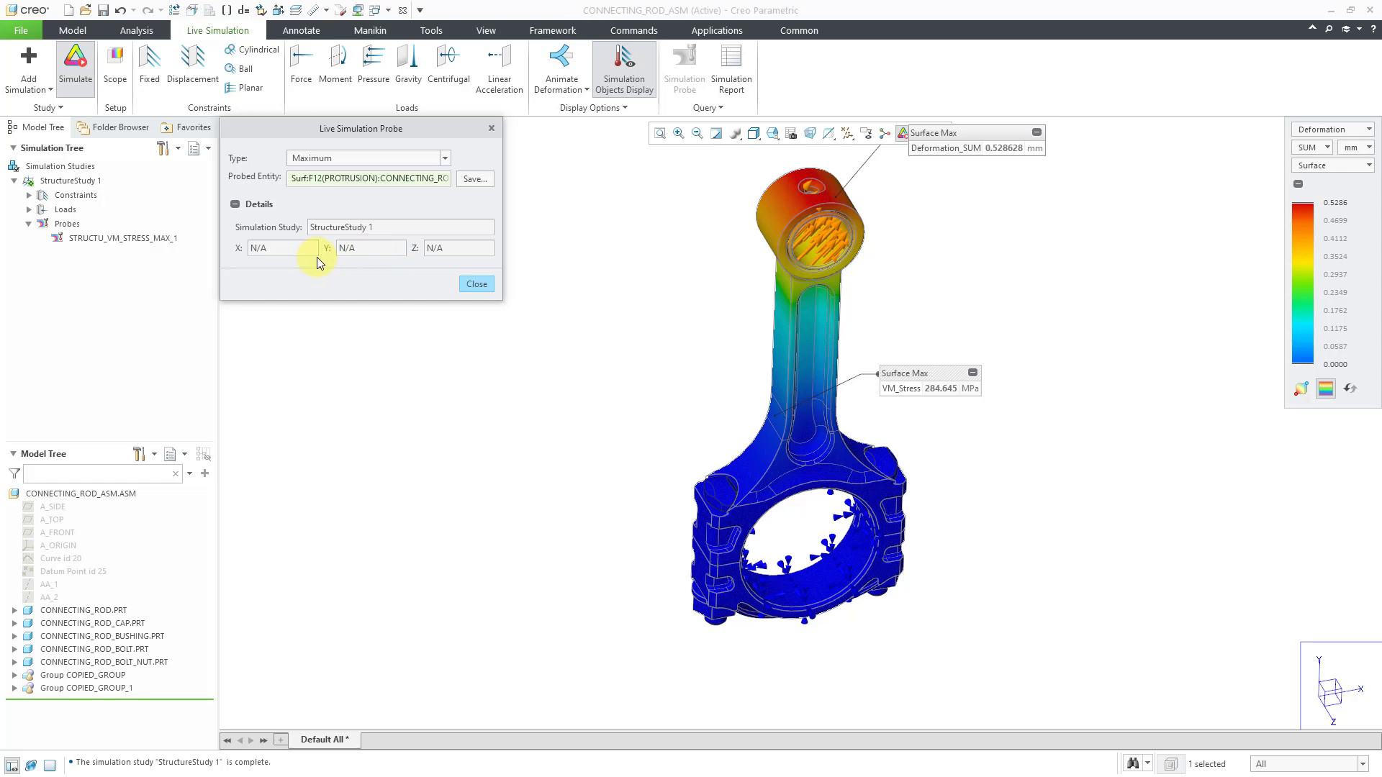
left_click(487, 286)
left_click(481, 179)
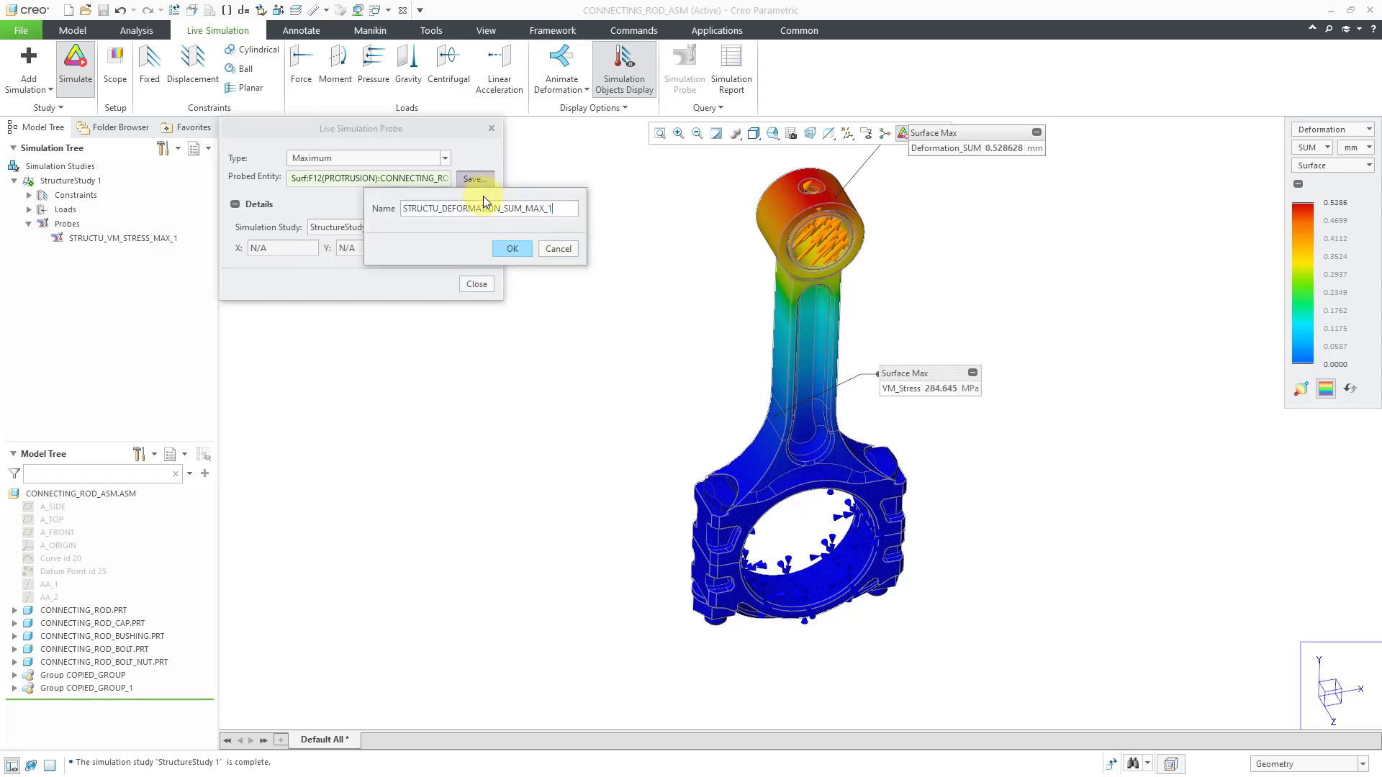
left_click(510, 249)
left_click(482, 285)
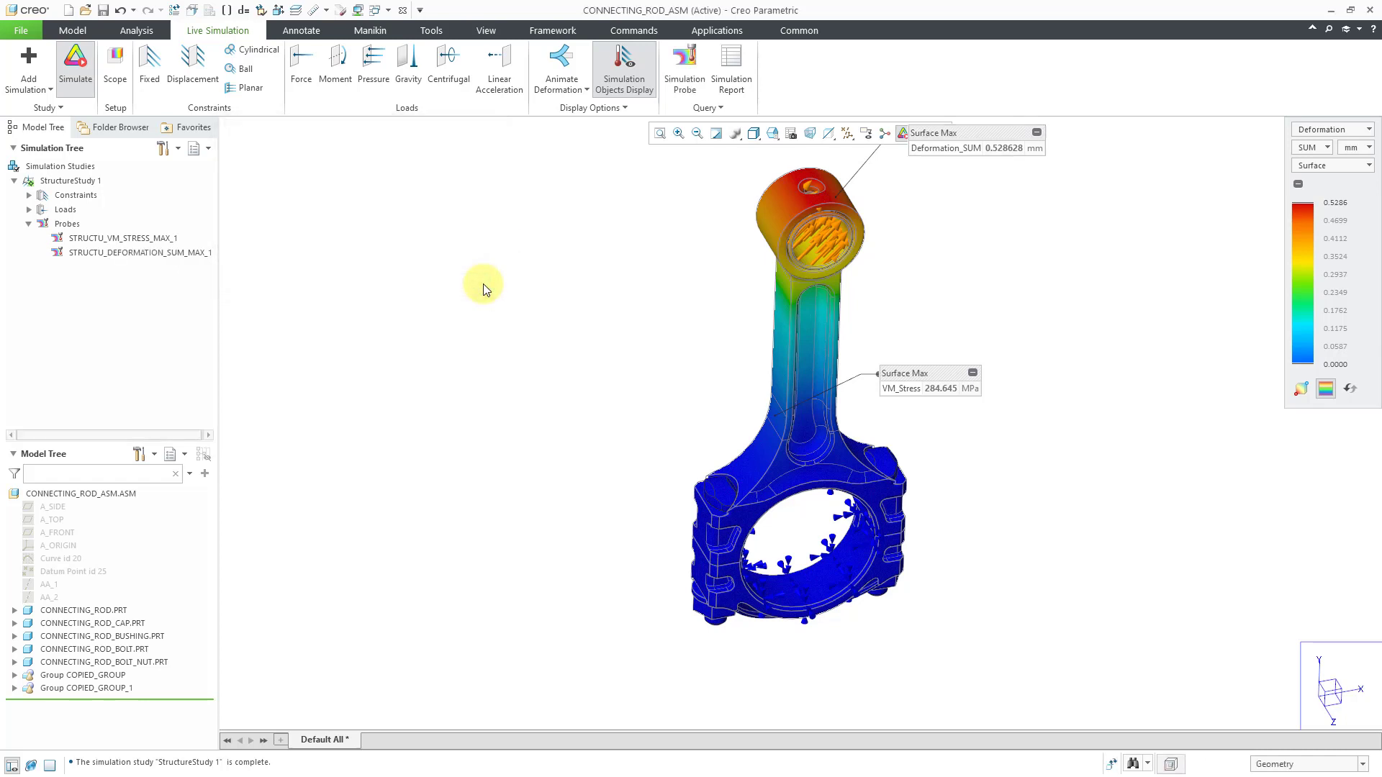
Step: Display Maximum Principal Stress again, from the More list, ranging -6.8259 to 278.3351 MPa
left_click(1322, 129)
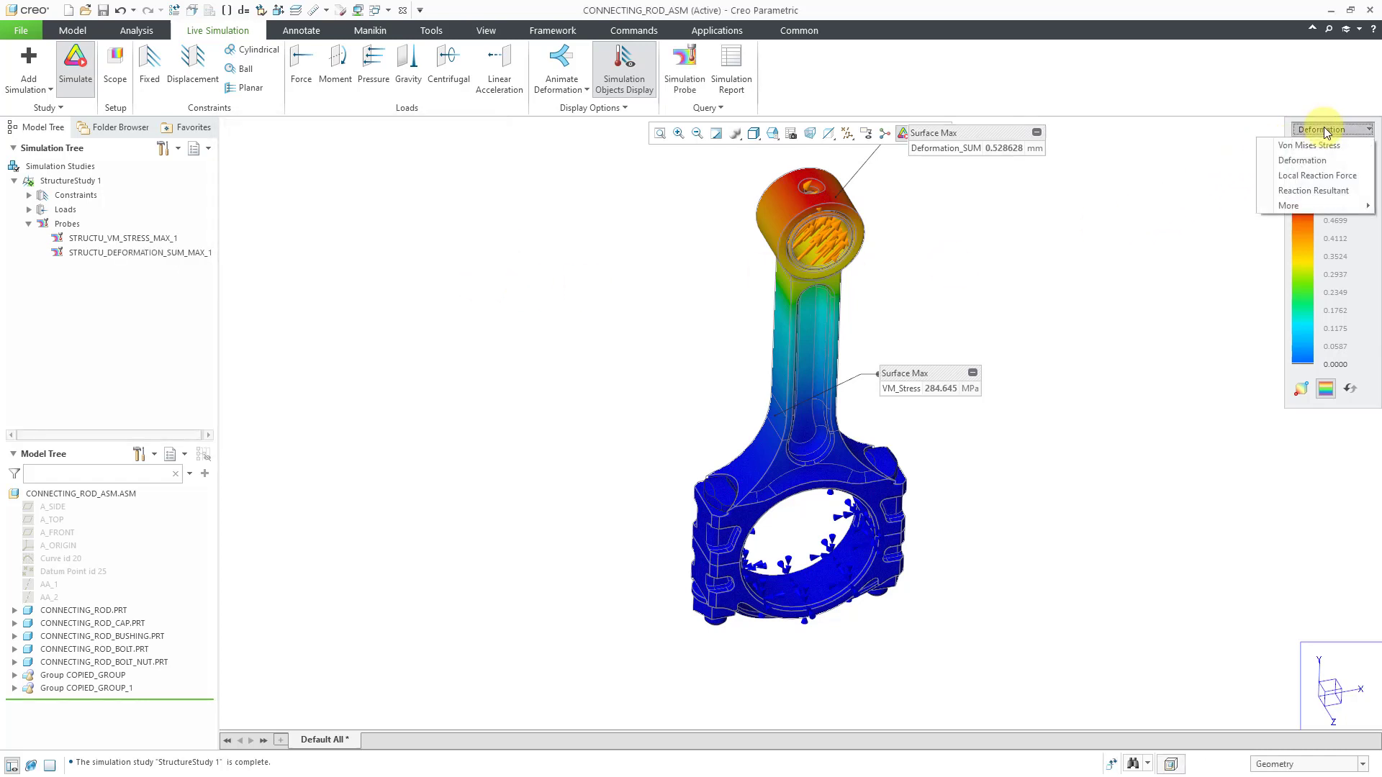
mouse_move(1333, 200)
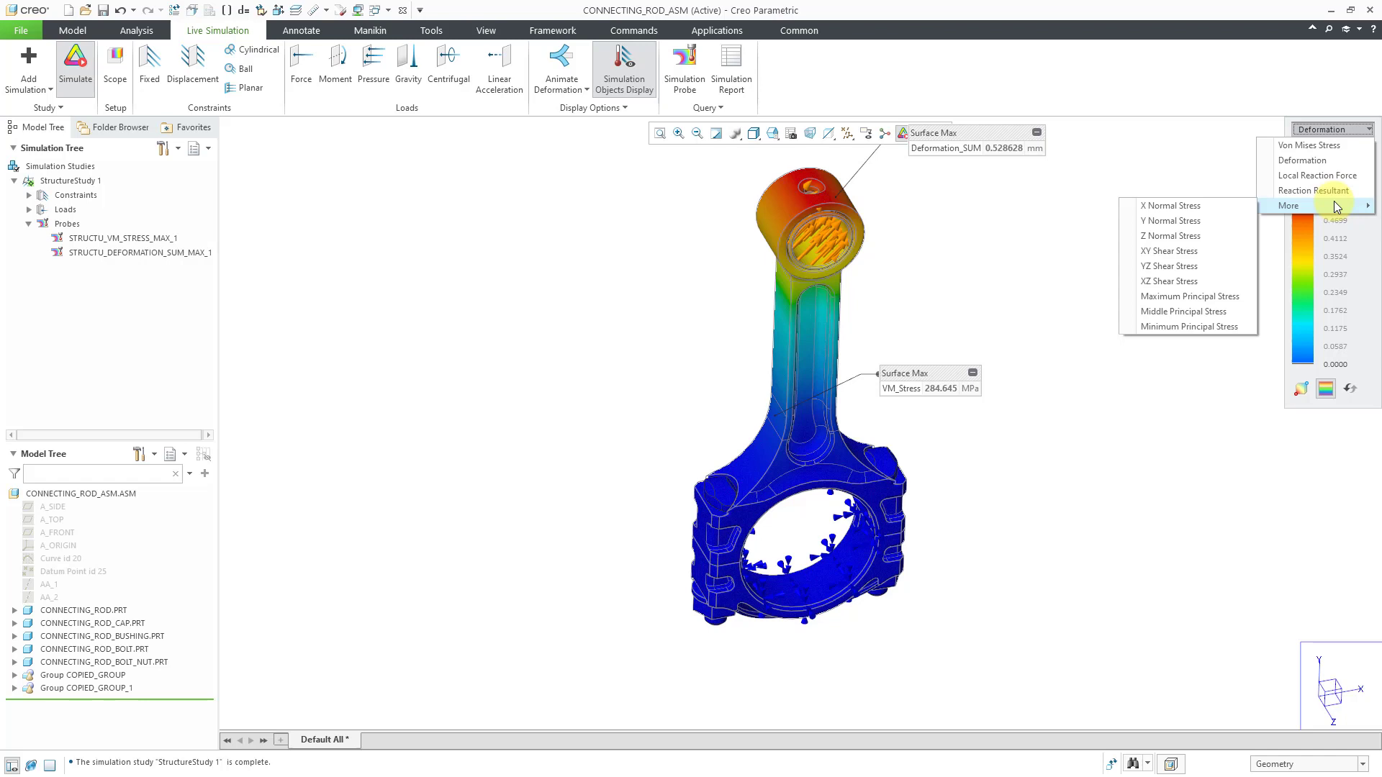
left_click(1228, 297)
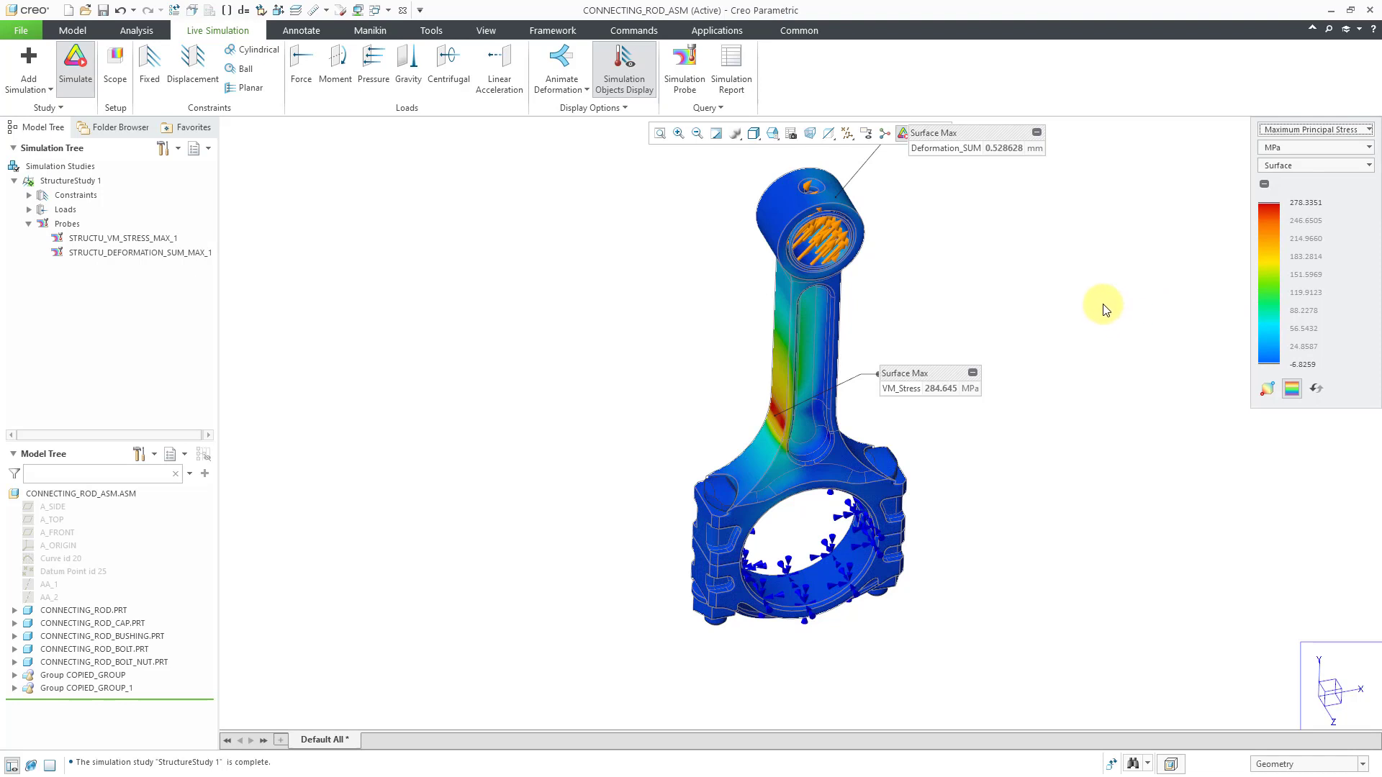
Step: Probe a point on the rod shank reading 117.503 MPa and save it as STRUCTU_MAX_PR_STRESS_1
left_click(670, 63)
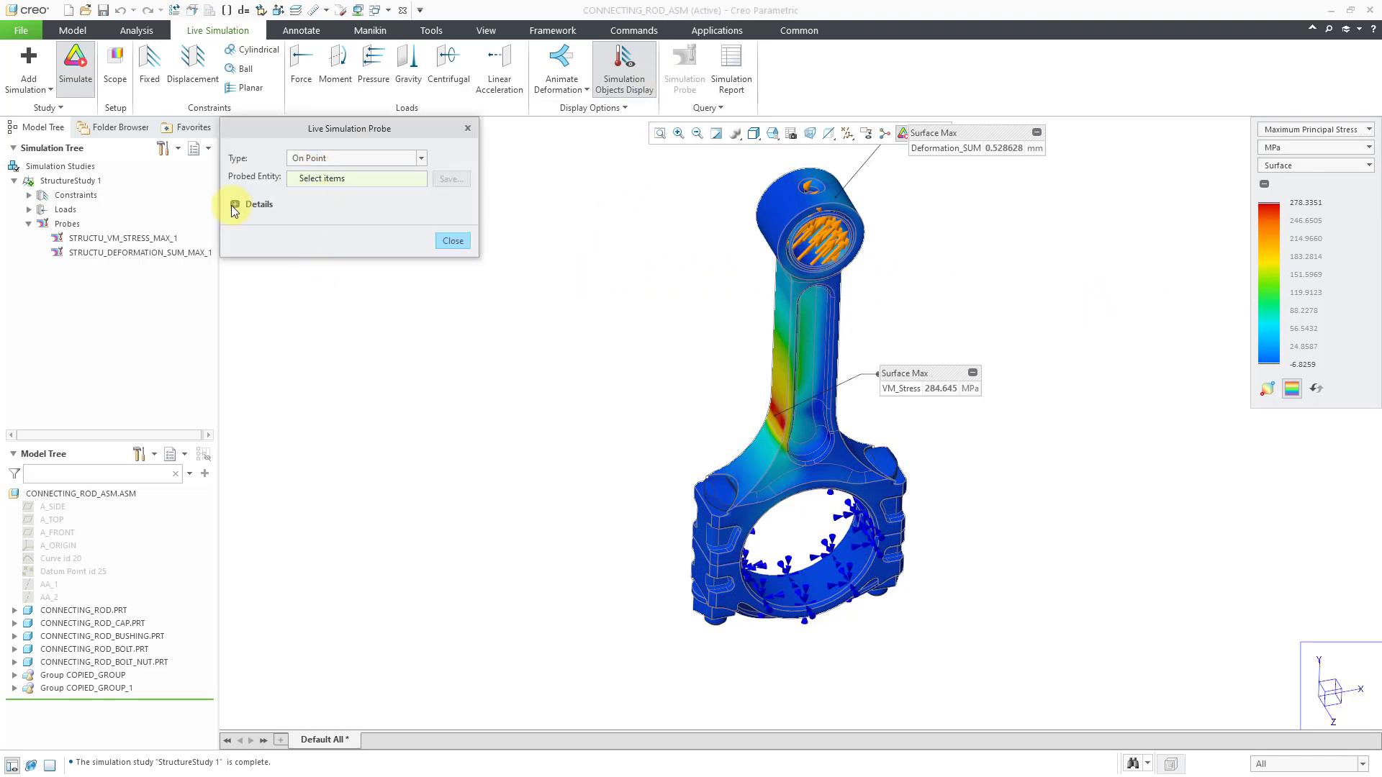
left_click(235, 205)
mouse_move(750, 425)
middle_mouse_down()
mouse_move(753, 383)
mouse_move(713, 358)
mouse_move(712, 403)
middle_mouse_up()
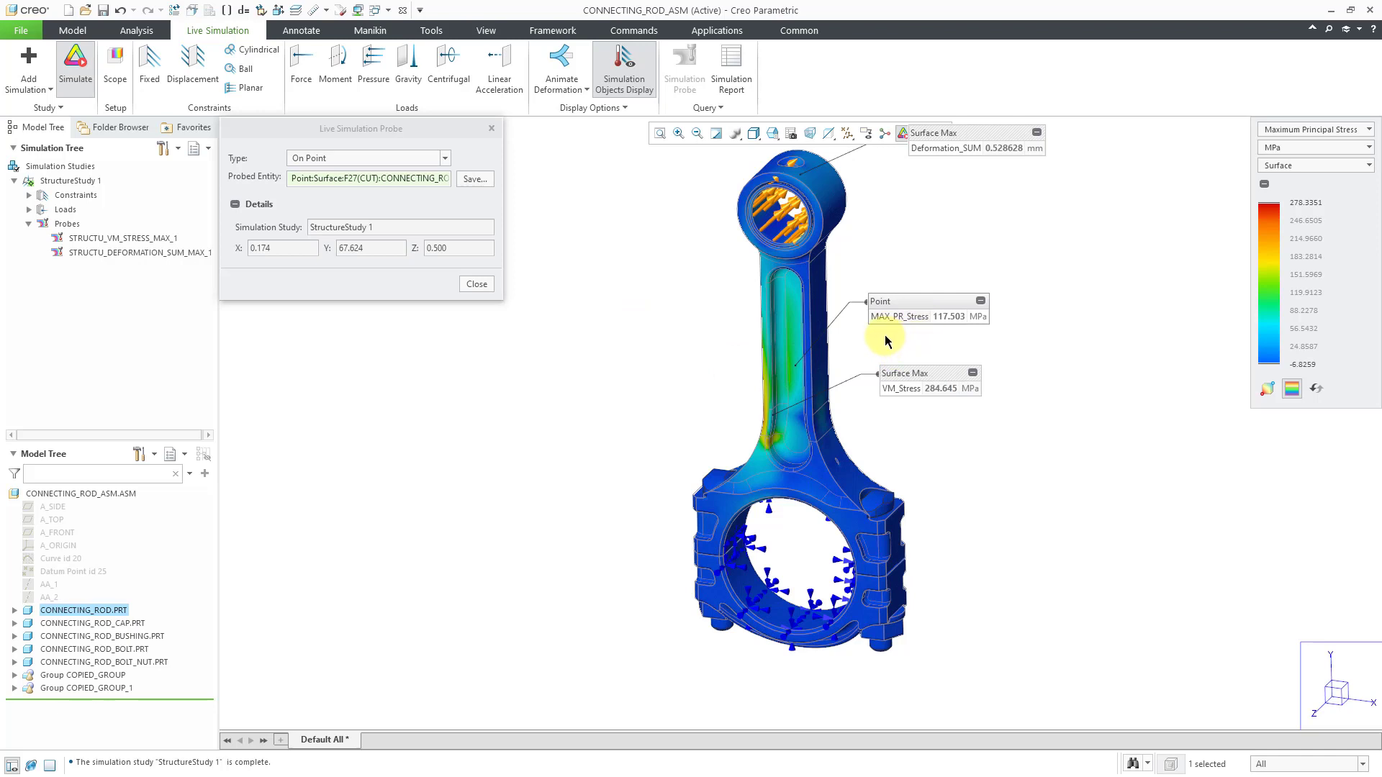
left_click(472, 179)
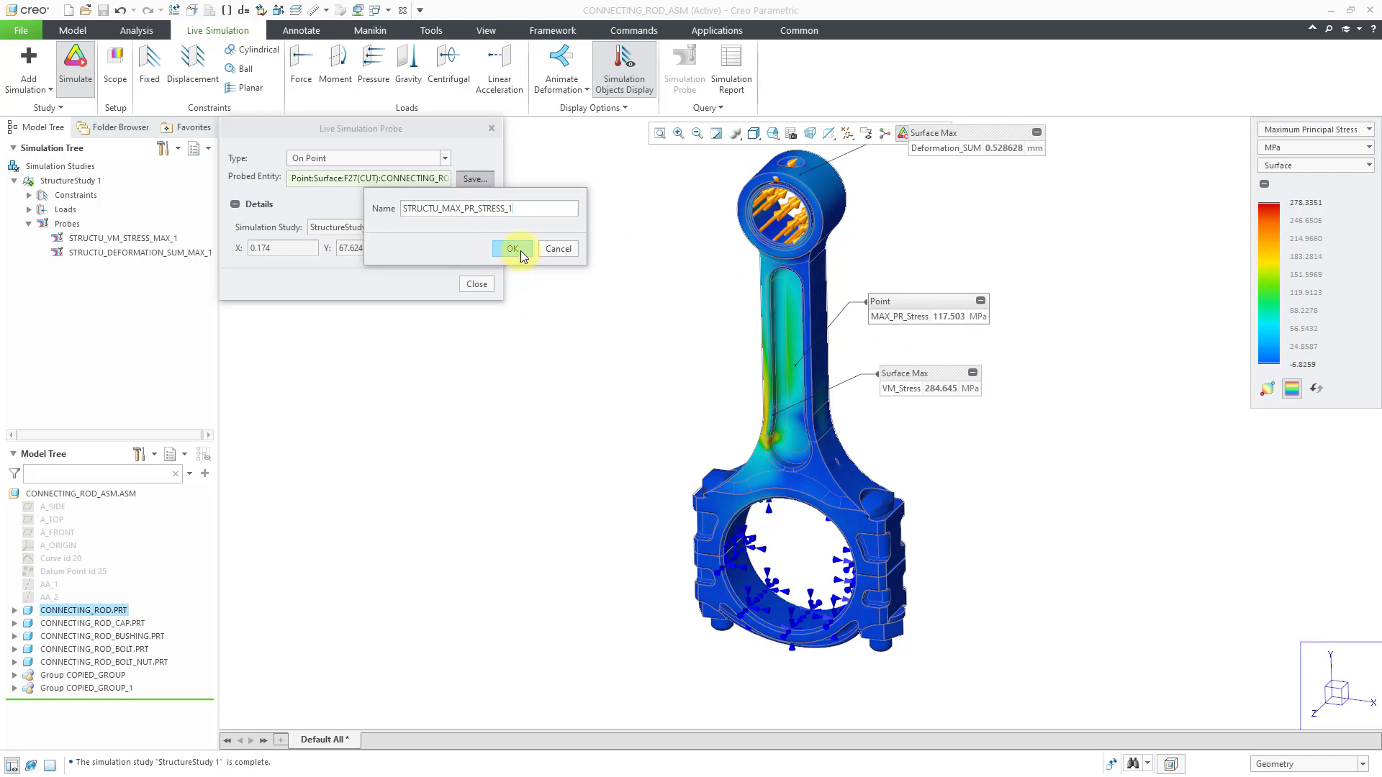
left_click(513, 249)
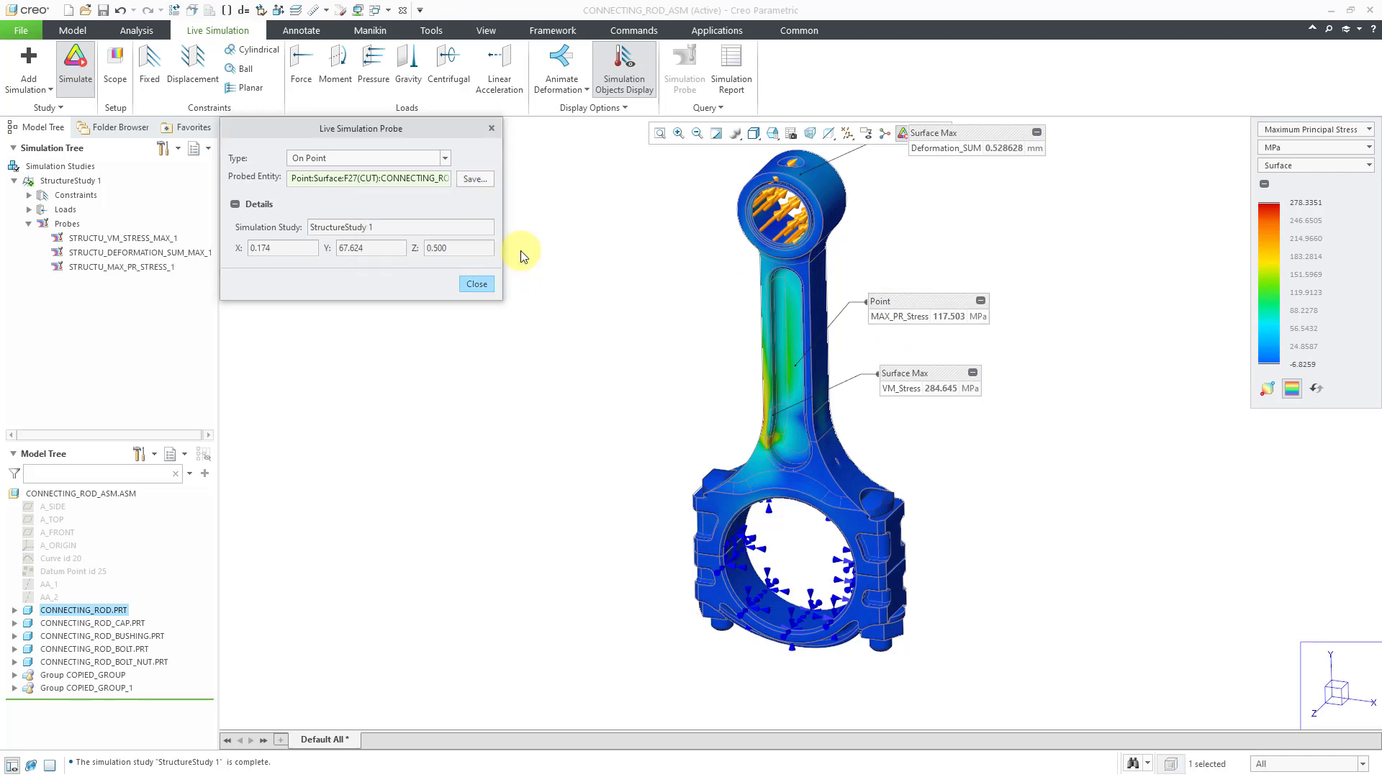
left_click(475, 284)
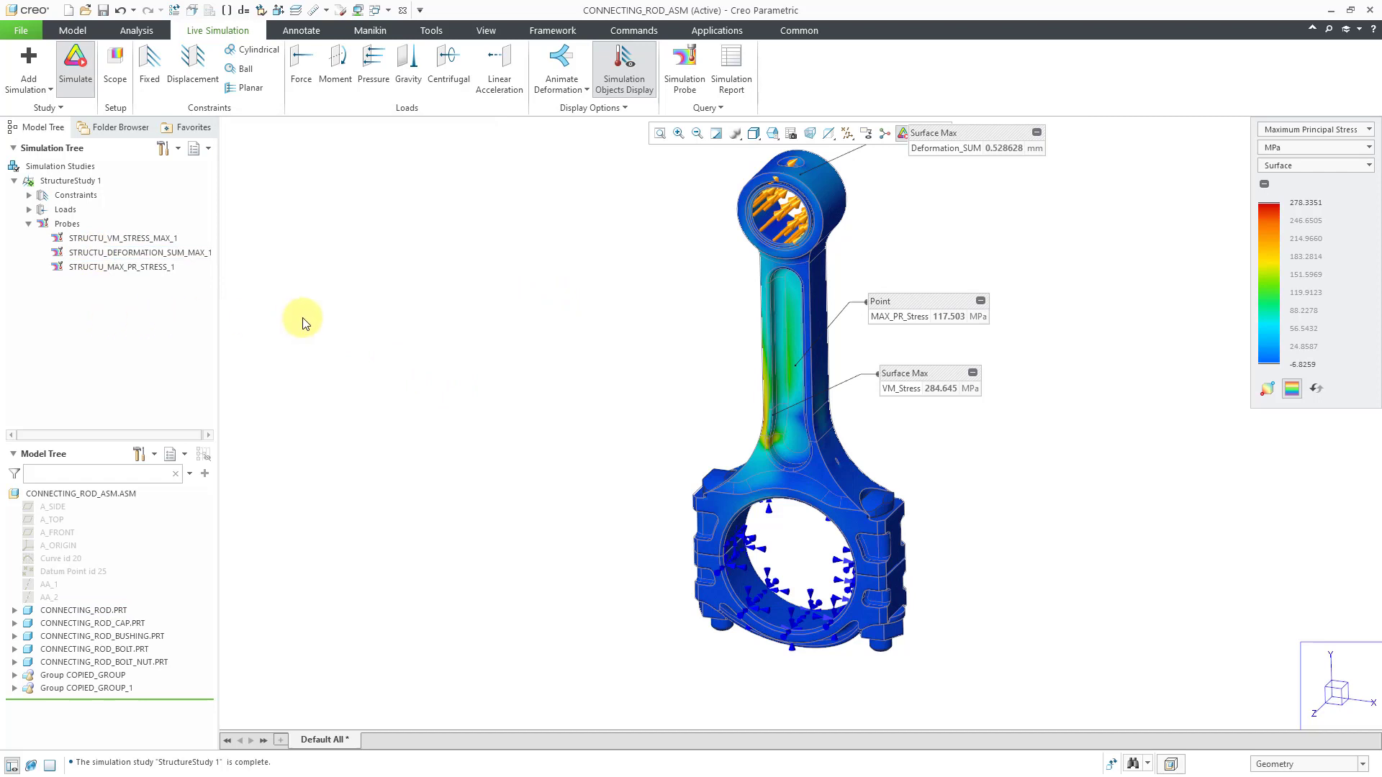
Step: Move the Deformation_SUM label into clear view and expand Simulation Studies > StructureStudy 1 > Probes
left_click(72, 30)
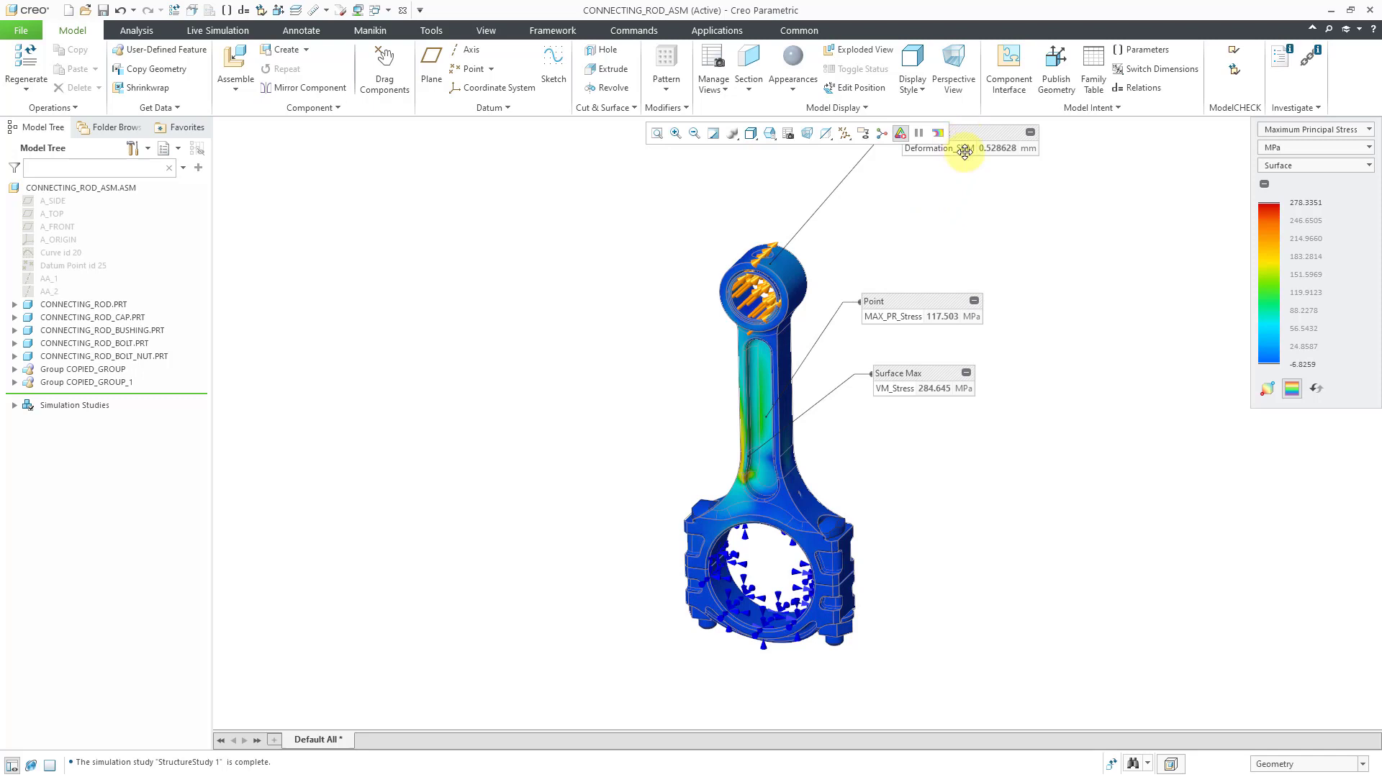
left_click_drag(965, 148, 898, 201)
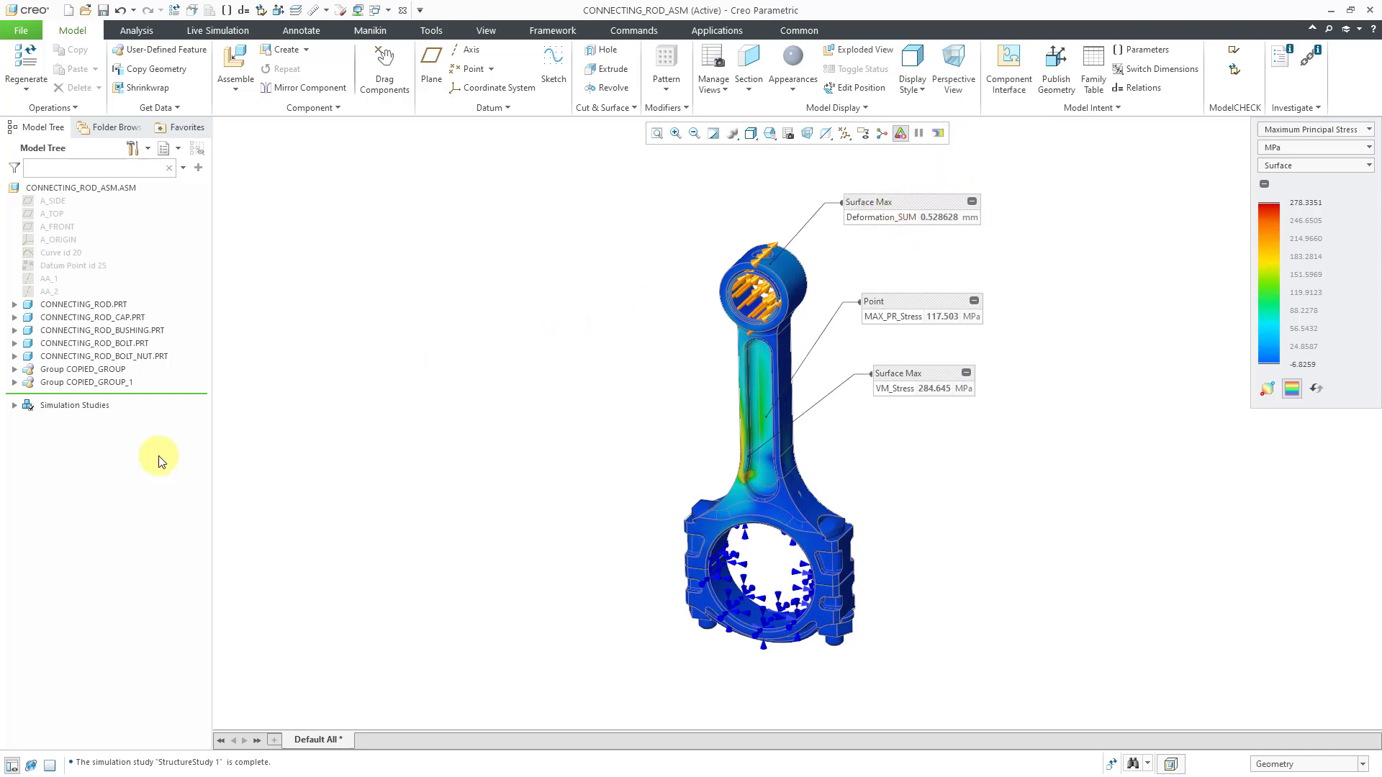
left_click(15, 407)
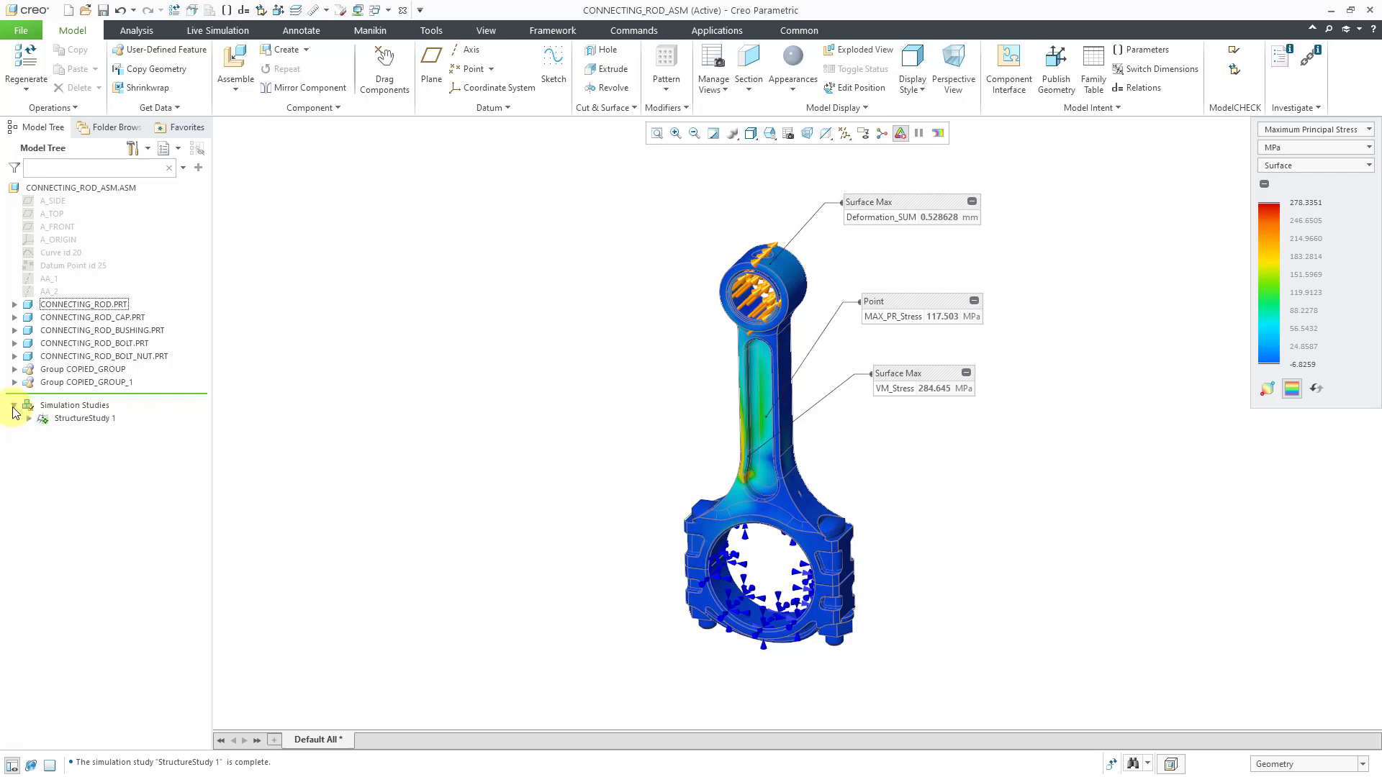
left_click(29, 419)
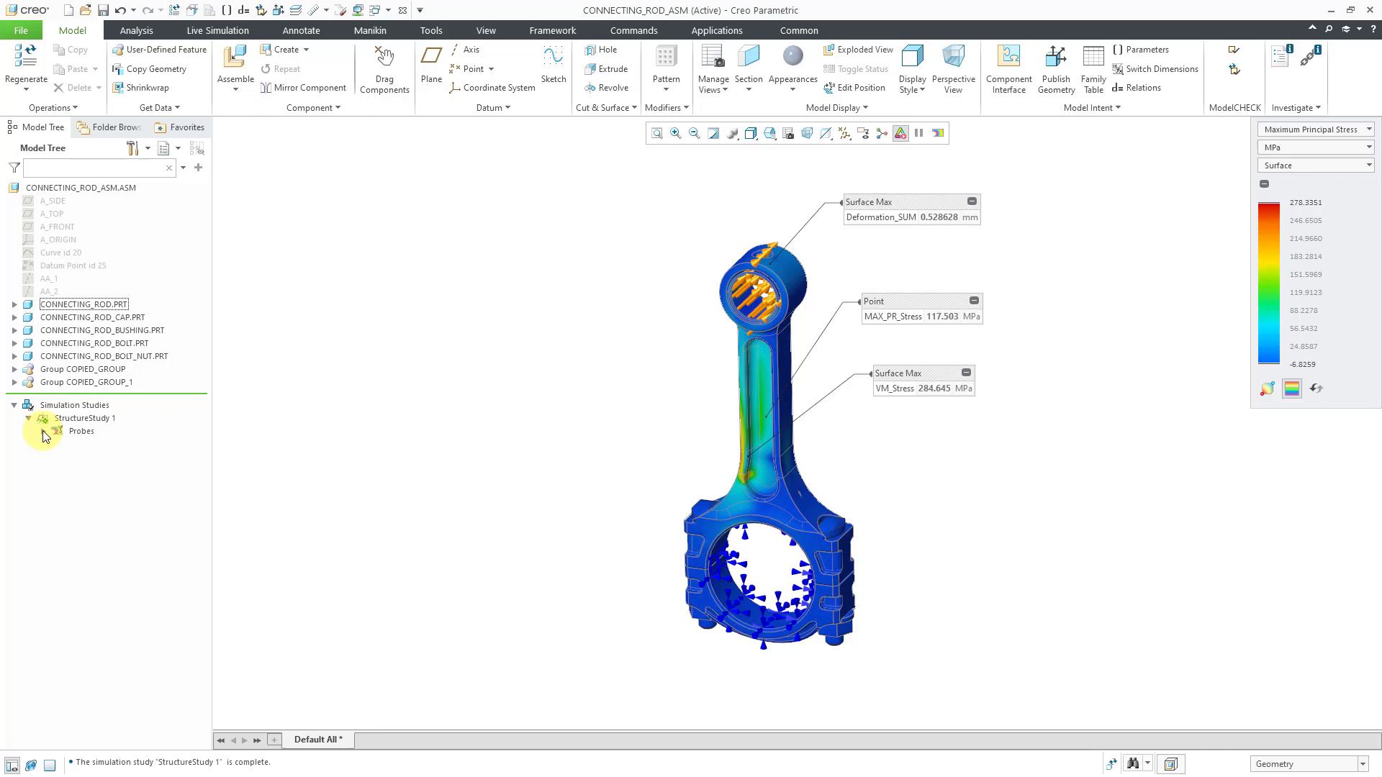
left_click(43, 431)
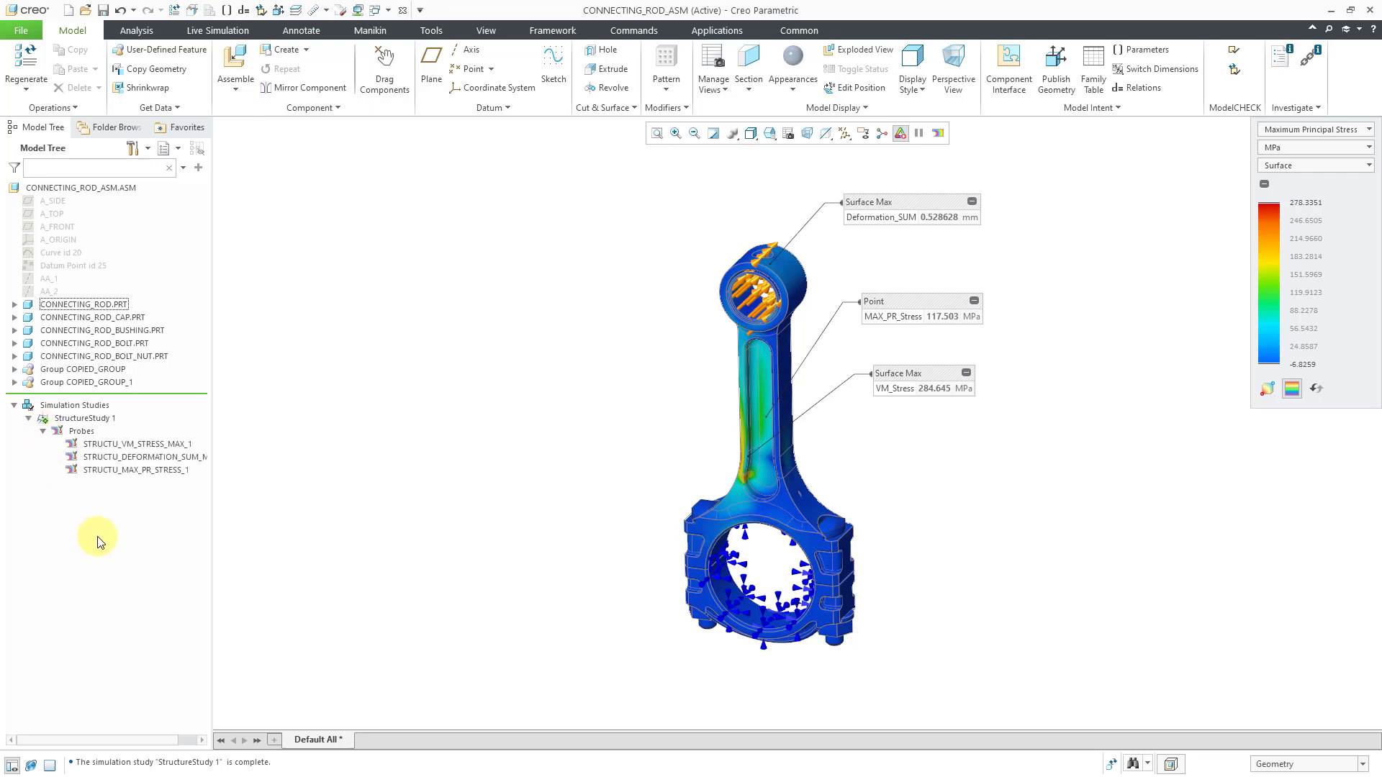
Step: Hide and then re-show the deformation probe's label so all three probes display
left_click(170, 460)
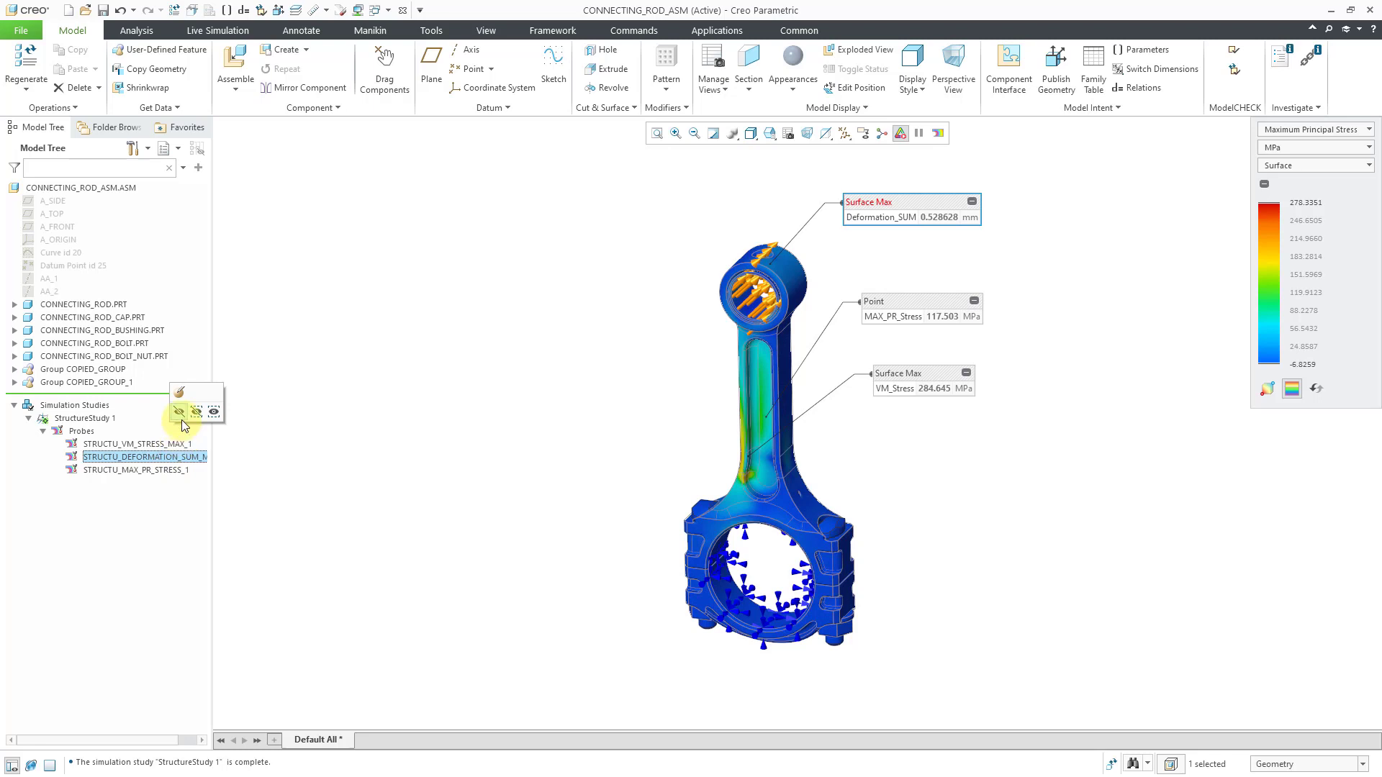
left_click(180, 412)
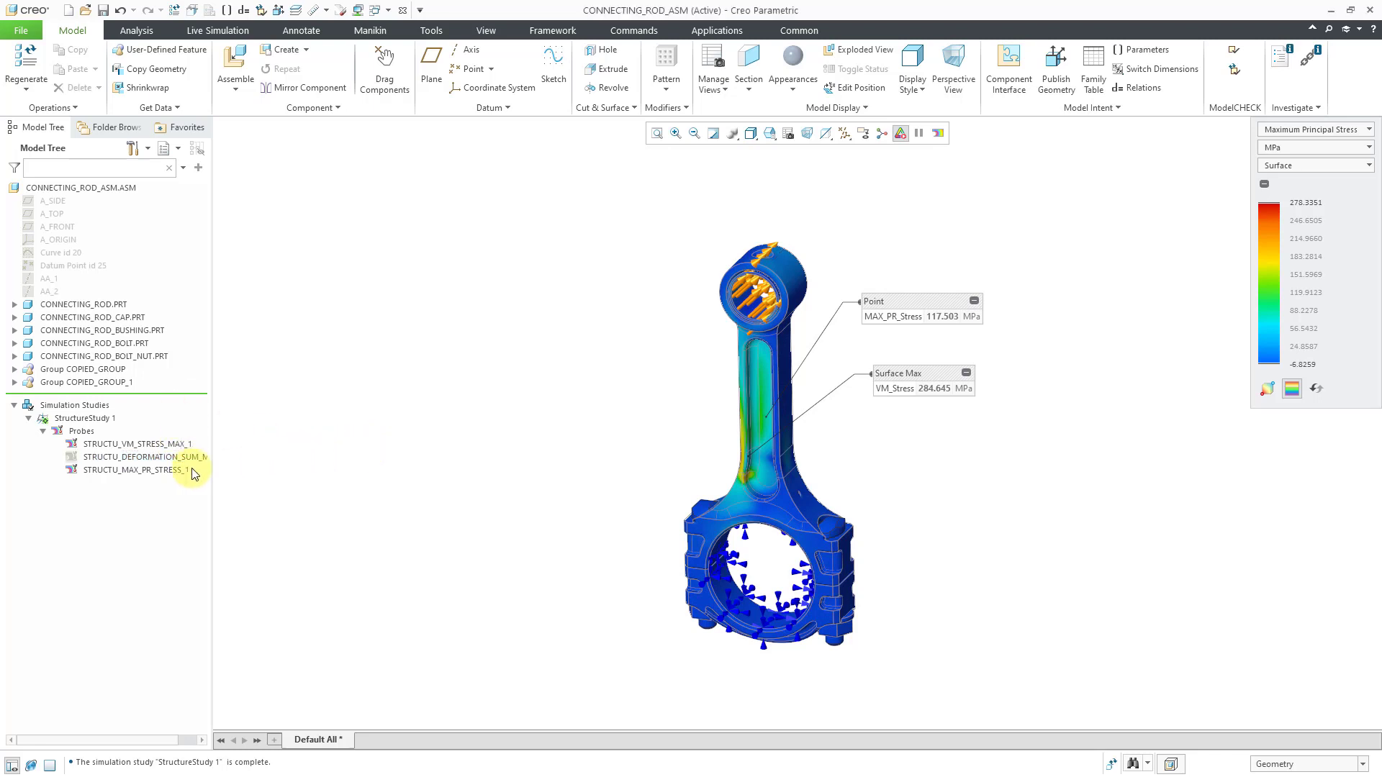
left_click(170, 459)
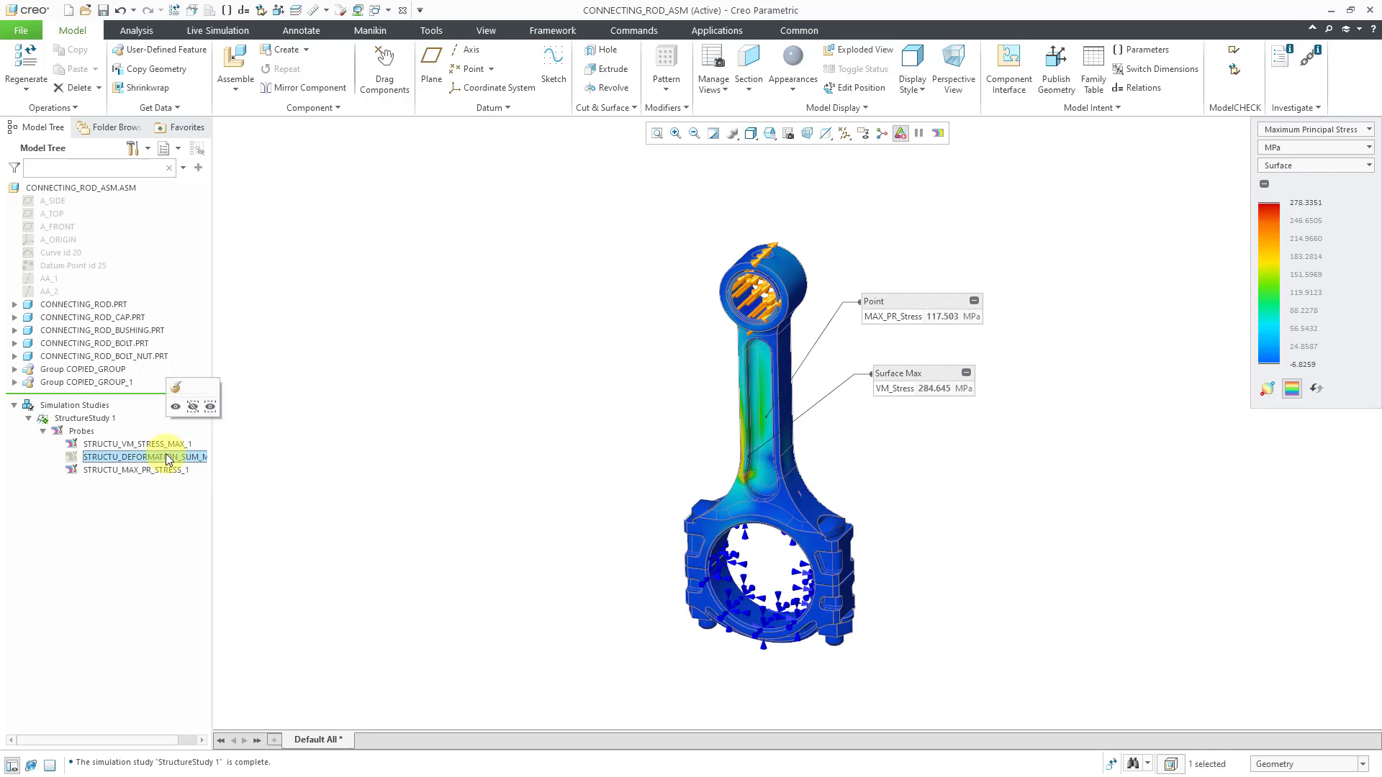
left_click(177, 407)
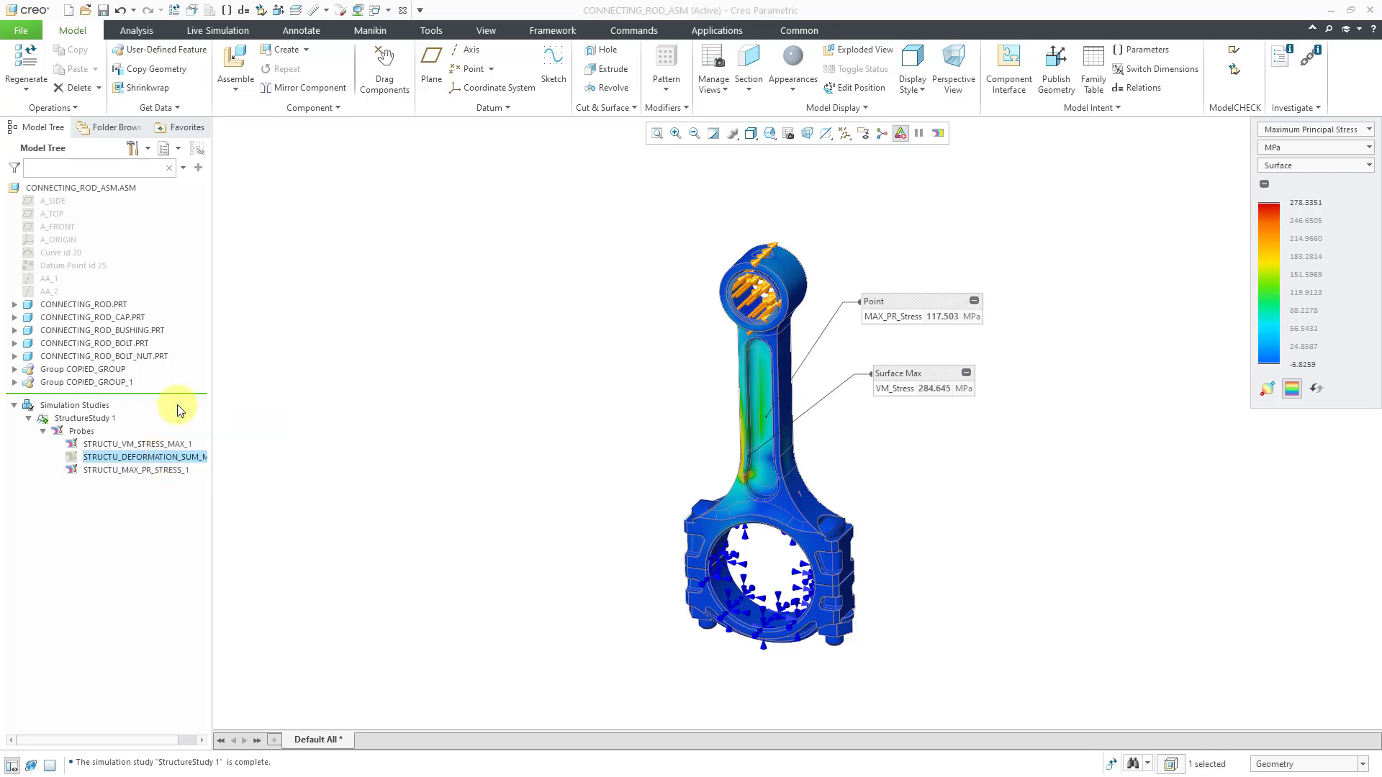
left_click(366, 452)
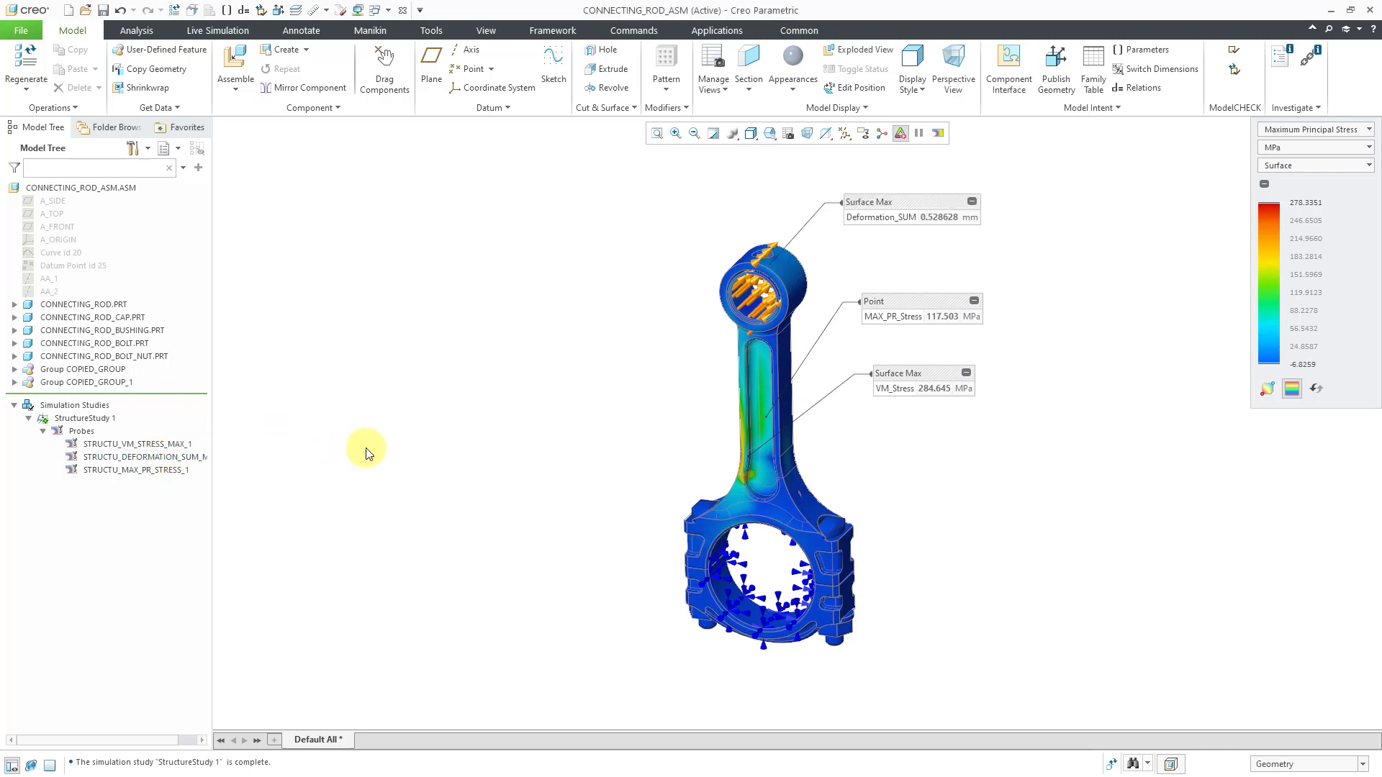
Step: Return to Live Simulation and review the STRUCTU_MAX_PR_STRESS_1 point probe settings, still reading 117.503 MPa
left_click(217, 30)
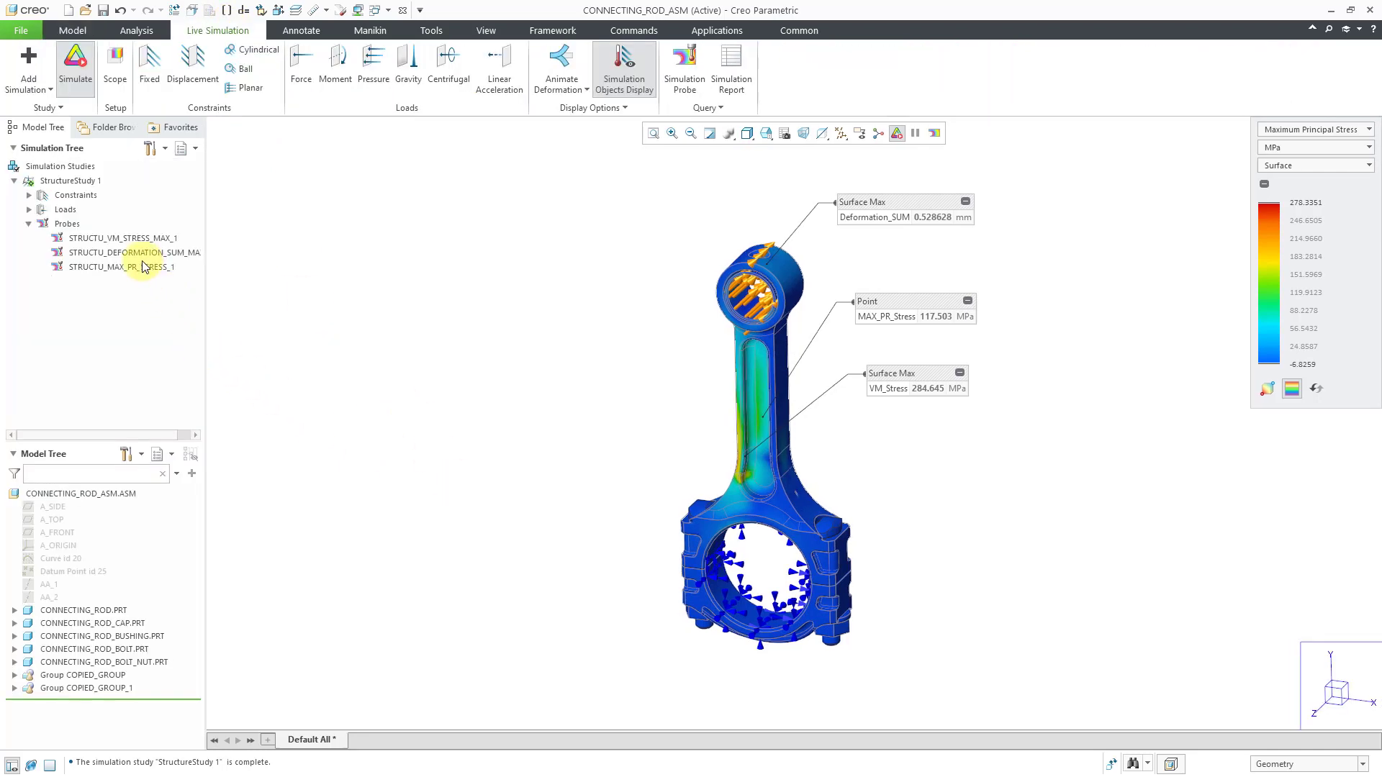
left_click(139, 266)
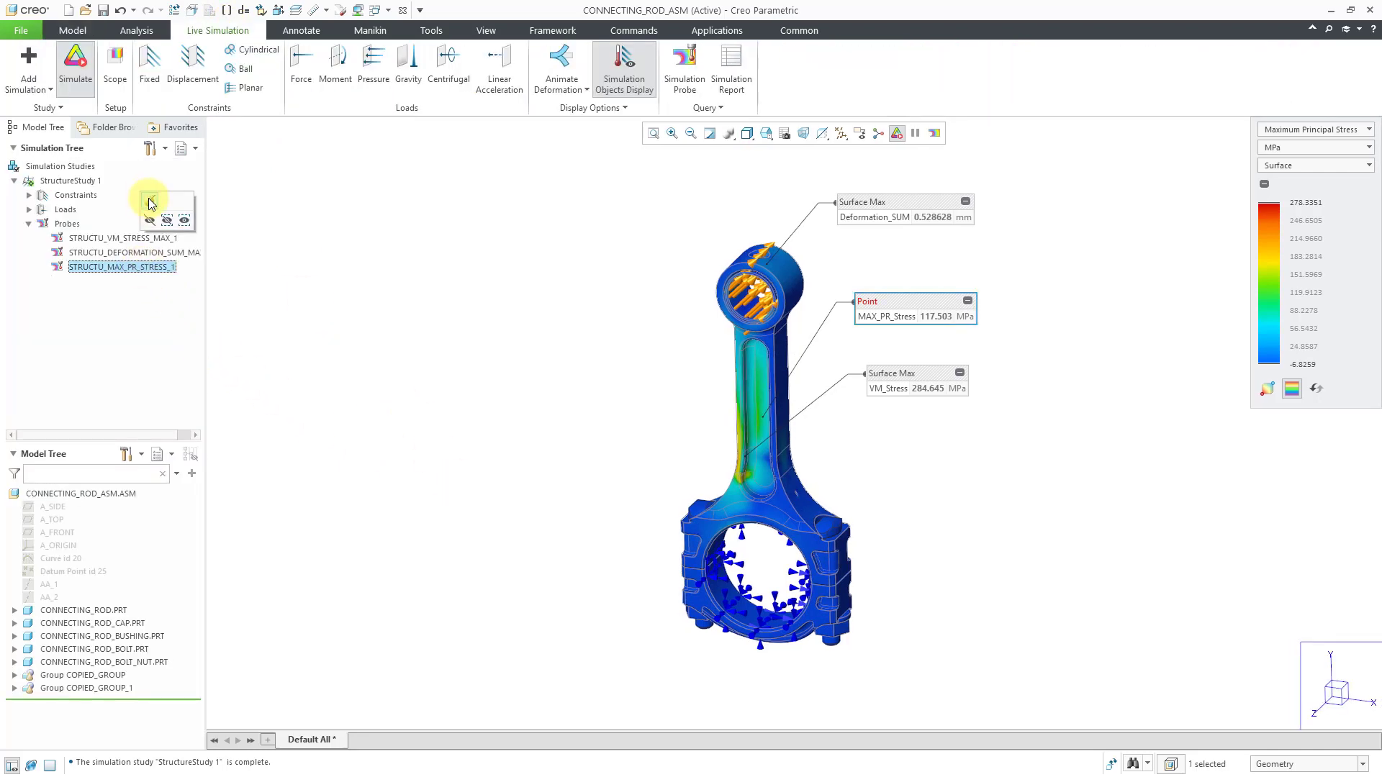
left_click(151, 201)
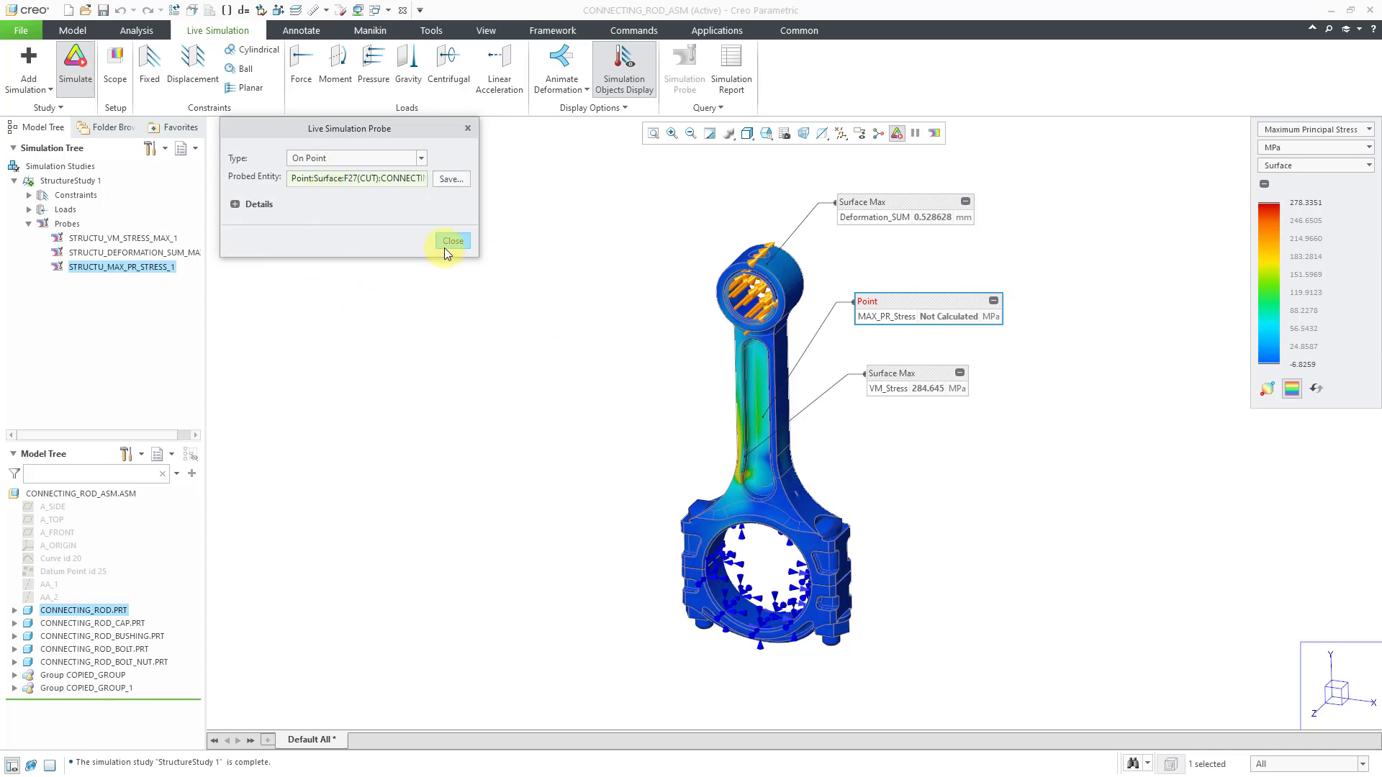
left_click(468, 128)
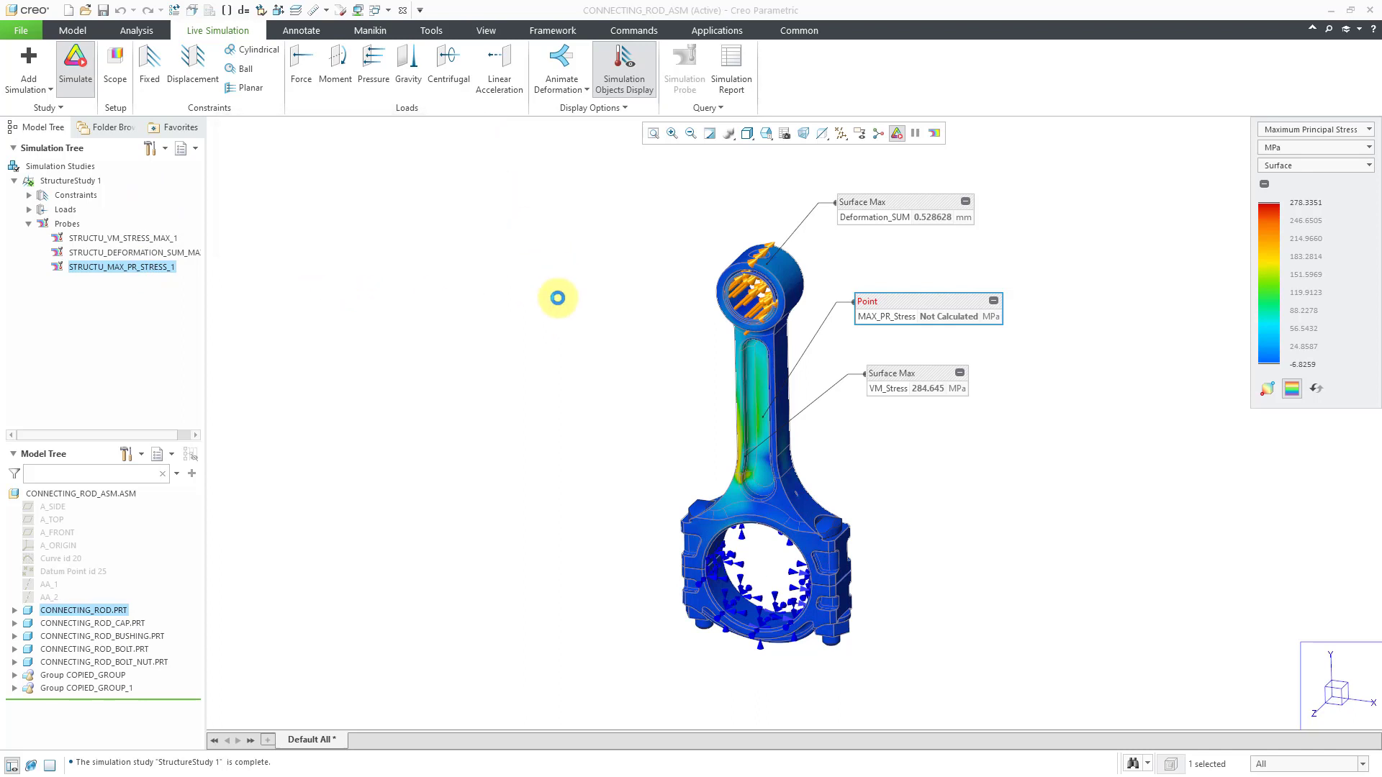
left_click(558, 298)
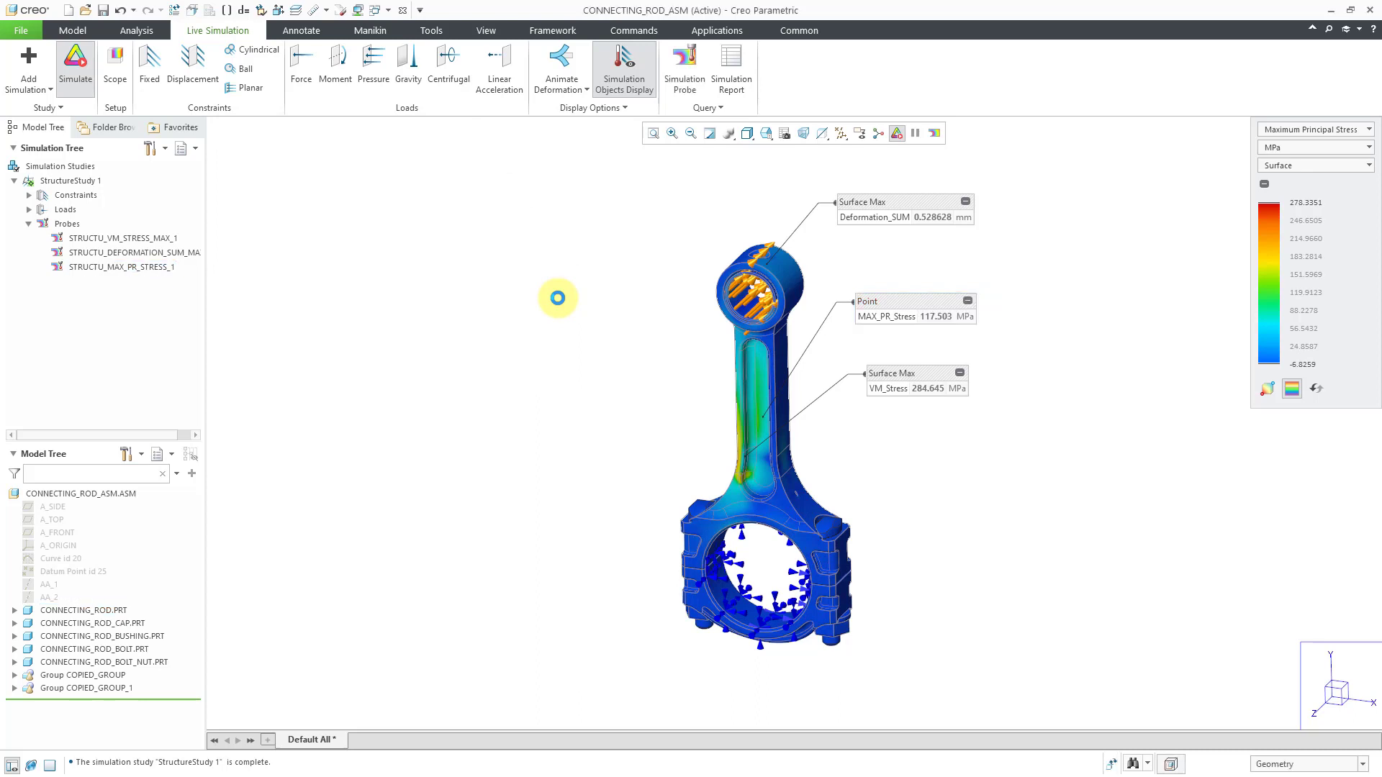